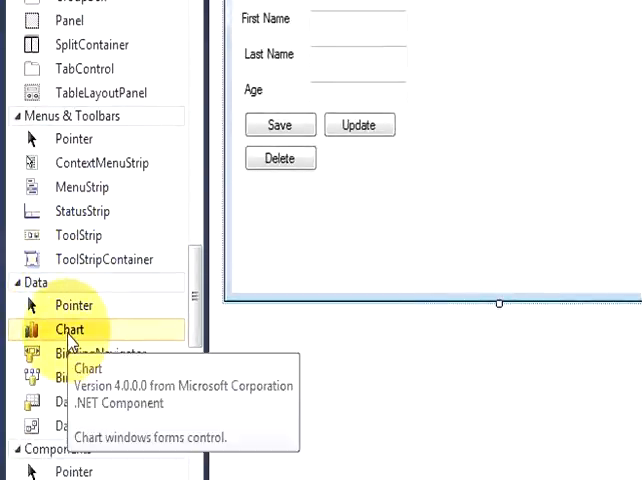
Place a Chart control on Form2 and move it beside the employee fields.
mouse_move(78, 360)
mouse_down()
mouse_move(100, 329)
mouse_move(469, 127)
mouse_up()
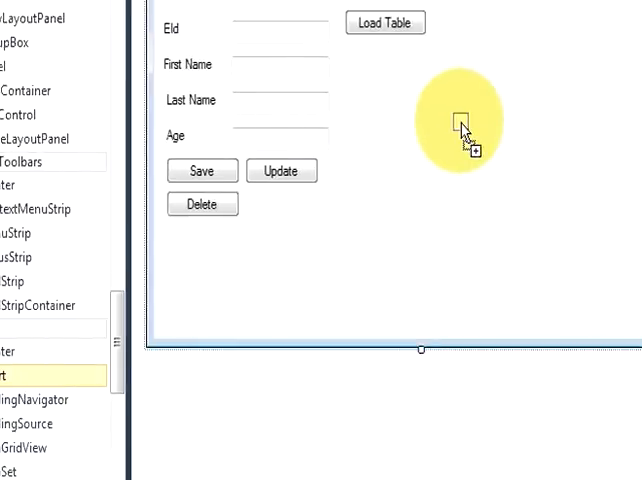
drag(469, 130, 469, 130)
drag(467, 217, 416, 150)
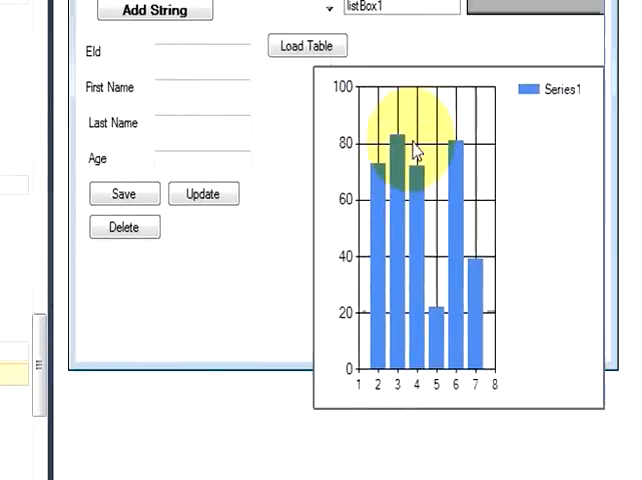
Resize the chart shorter, wider toward the buttons, with its top edge lowered slightly.
drag(461, 343, 459, 239)
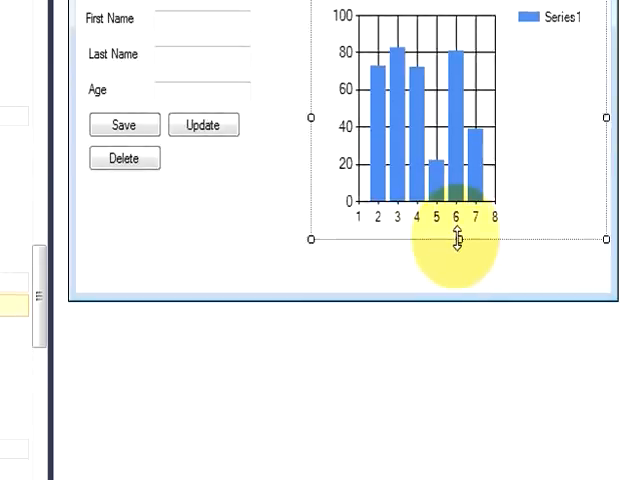
drag(314, 120, 264, 119)
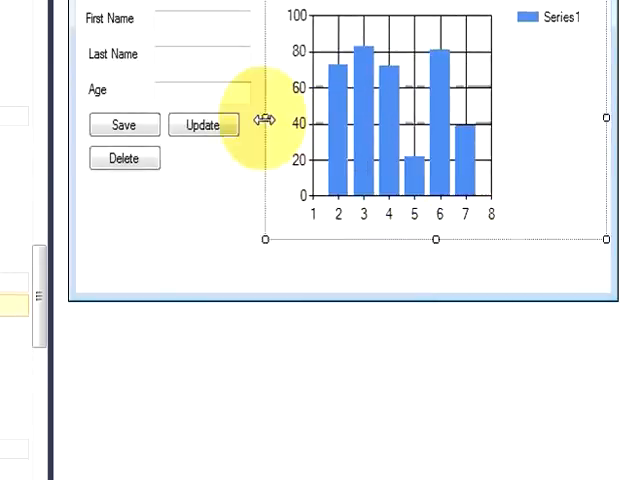
drag(435, 132, 436, 147)
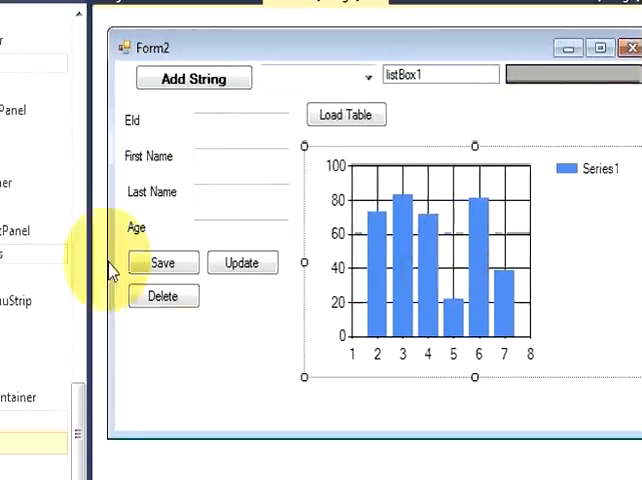
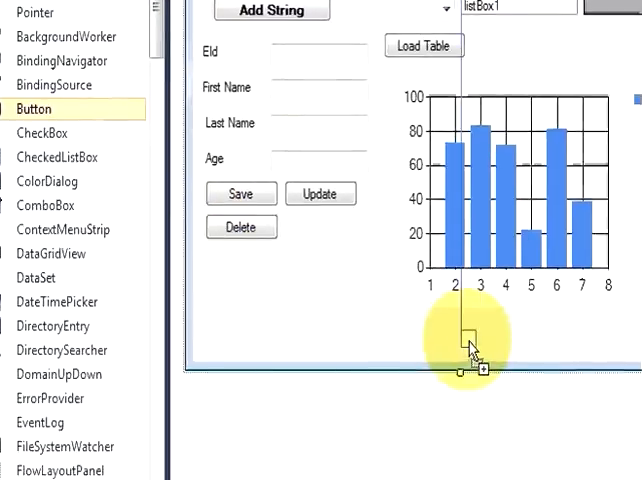
Place a new Button below the chart and caption it 'Load Chart'.
drag(88, 262, 470, 350)
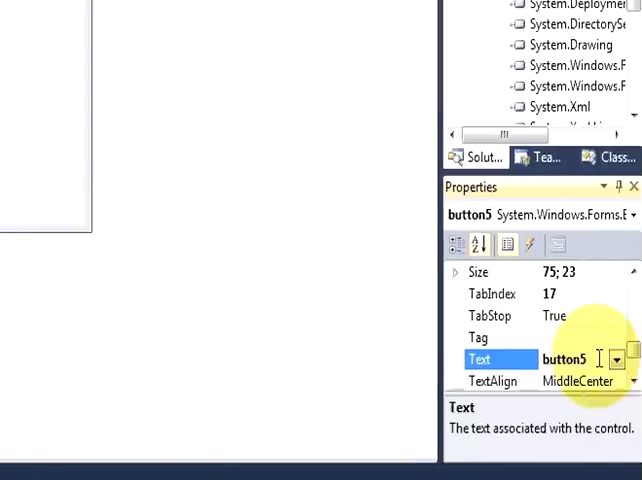
drag(599, 358, 524, 348)
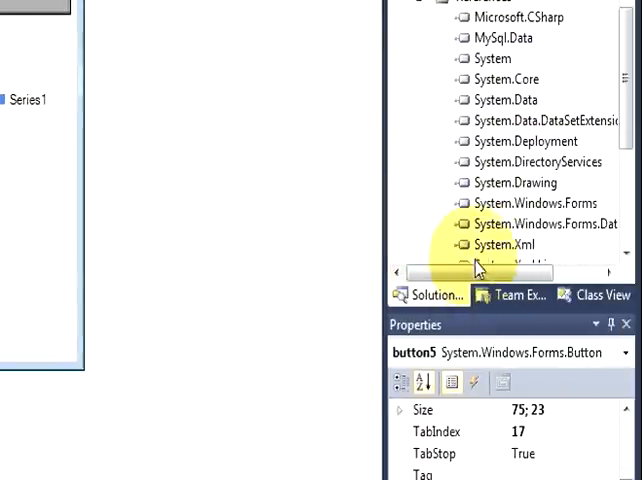
drag(473, 312, 453, 198)
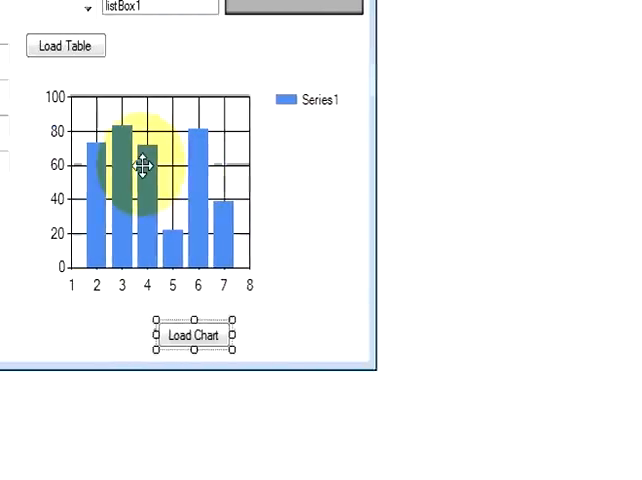
Select chart1 and open the Series Collection Editor from its Series property.
click(272, 208)
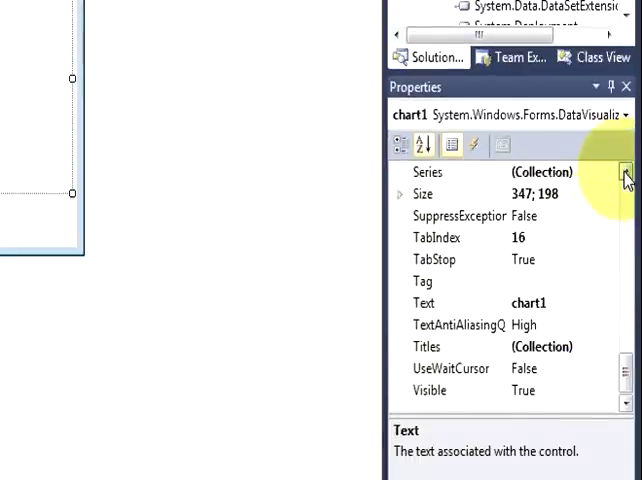
click(626, 173)
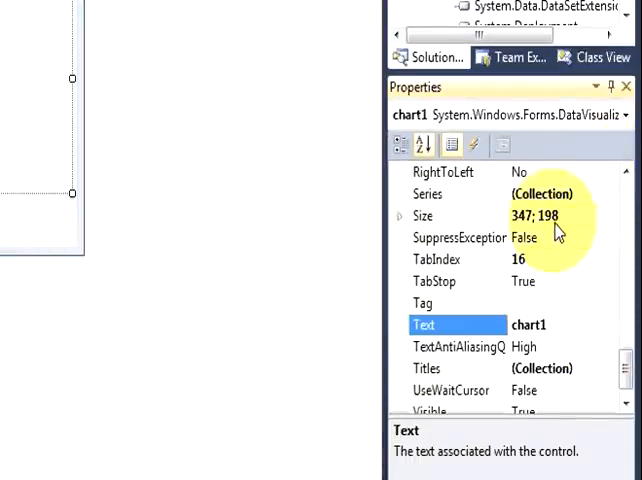
click(444, 202)
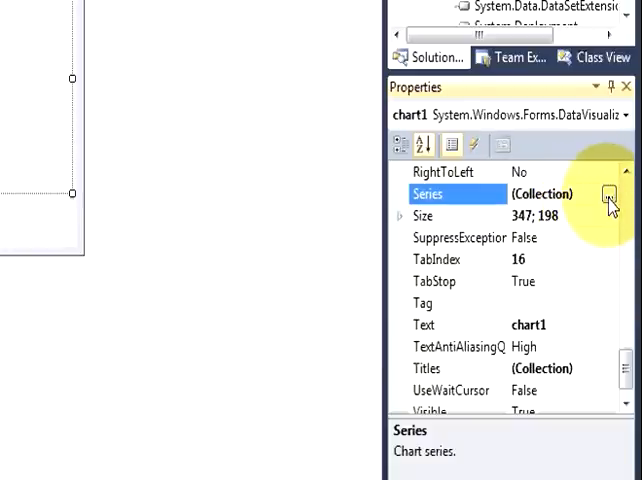
click(609, 196)
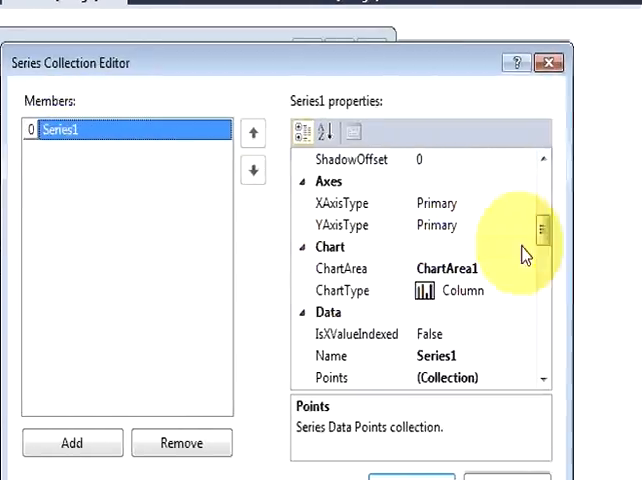
mouse_move(471, 240)
mouse_down()
mouse_move(458, 298)
mouse_move(450, 243)
mouse_move(456, 203)
mouse_move(457, 267)
mouse_up()
Change the series Name from Series1 to Age.
click(399, 204)
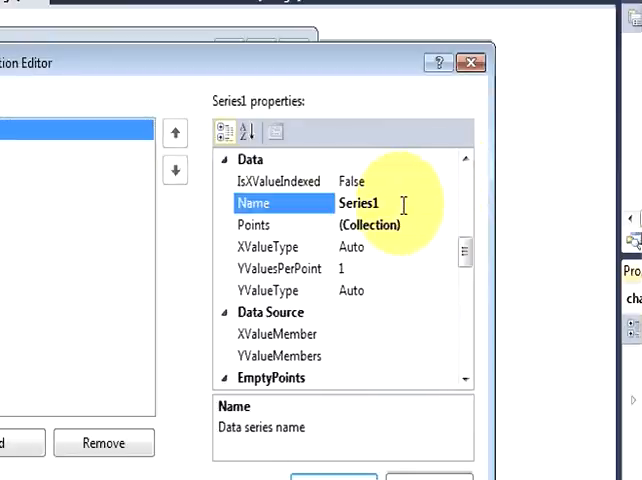
drag(402, 204, 338, 201)
text(Age)
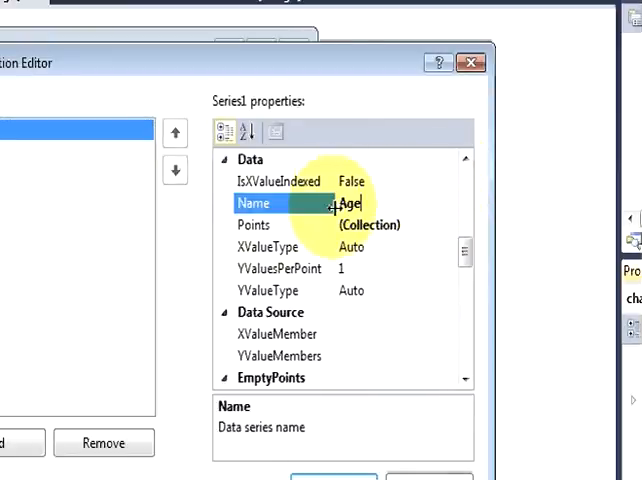
click(170, 260)
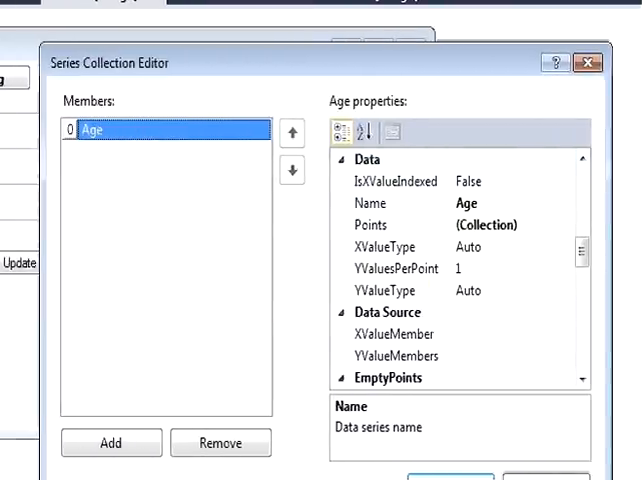
drag(464, 254, 471, 186)
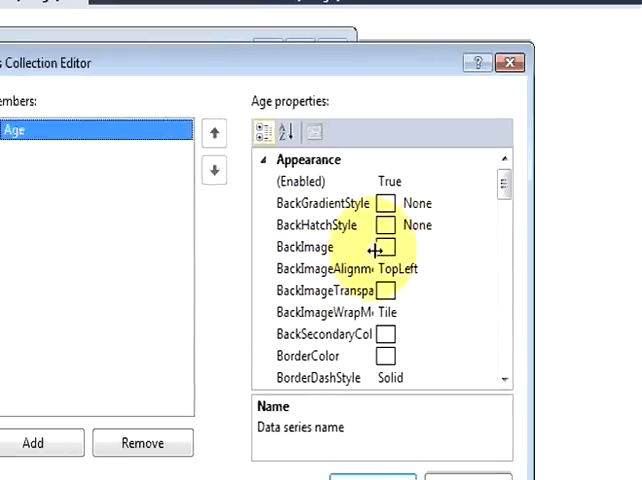
Set the Age series BackImage to image.gif from the Desktop and preview the dark bars.
click(374, 250)
click(491, 247)
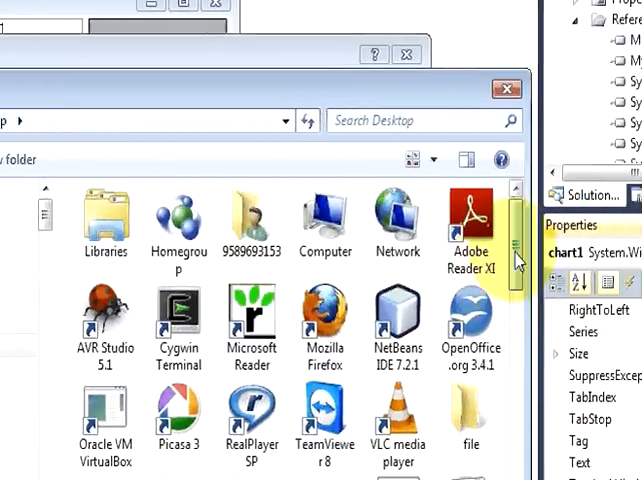
drag(517, 262, 474, 386)
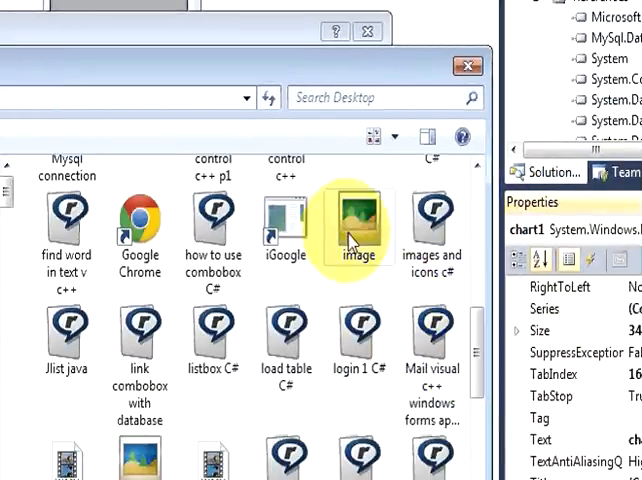
double_click(350, 240)
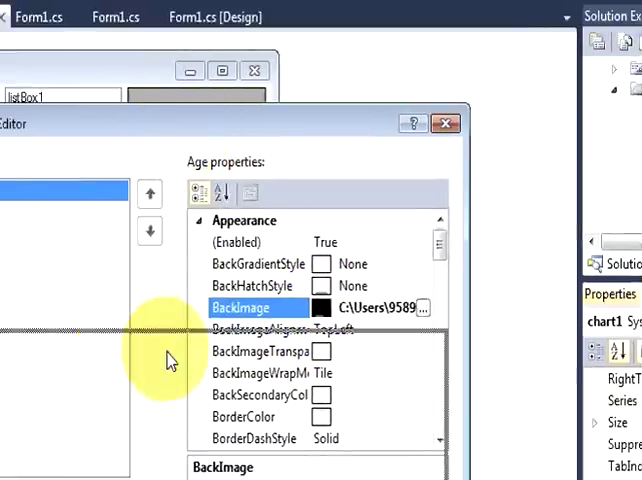
drag(112, 35, 89, 258)
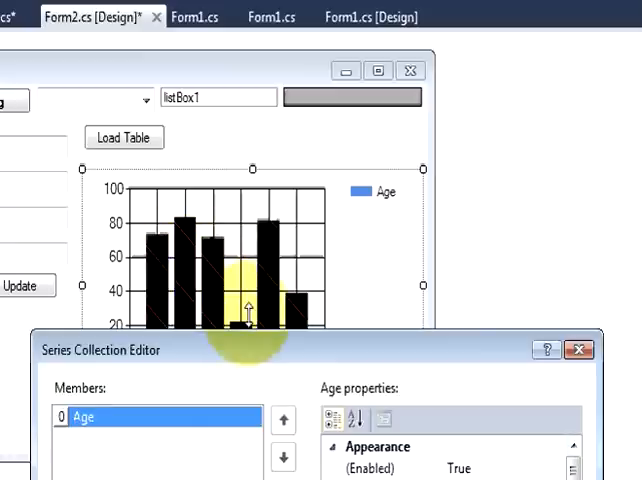
Set the Age series border colour to red and its bar colour to lime green.
drag(280, 351, 265, 160)
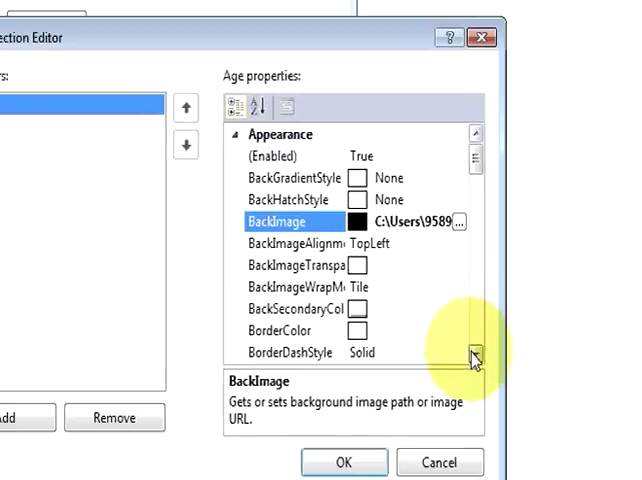
click(475, 357)
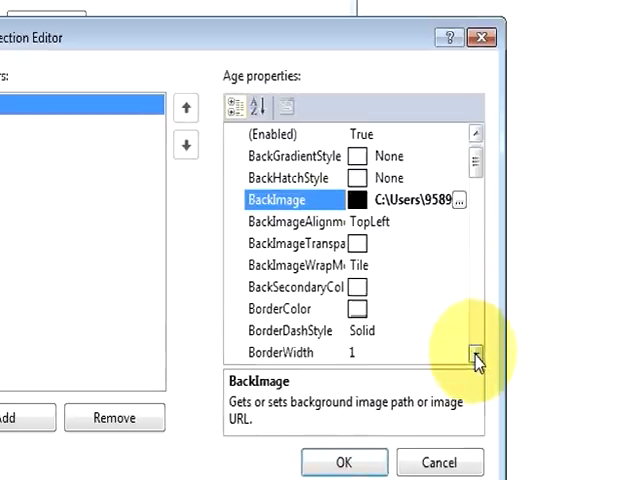
click(358, 291)
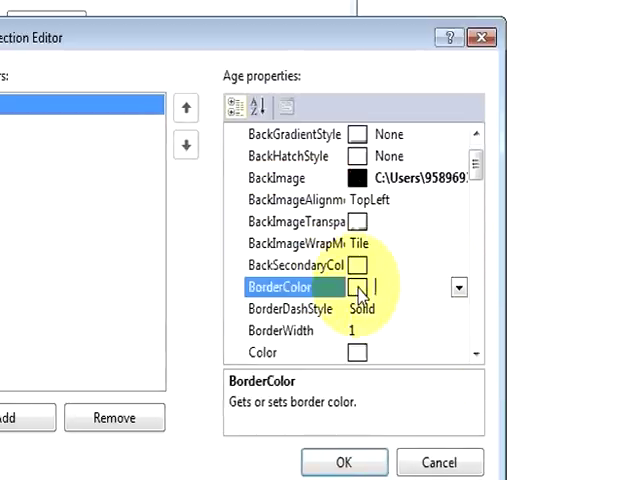
click(458, 288)
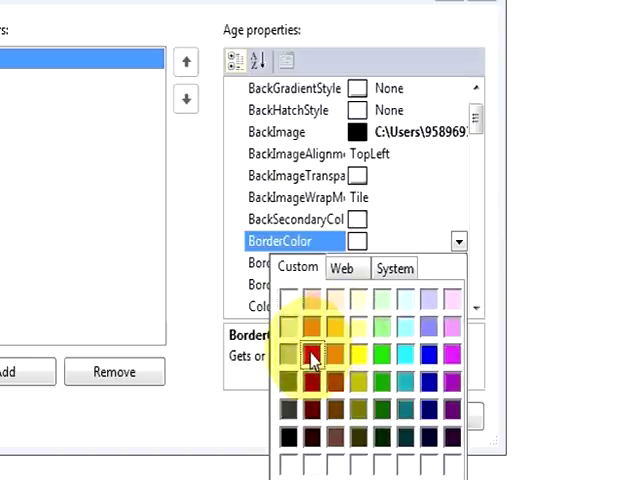
click(312, 358)
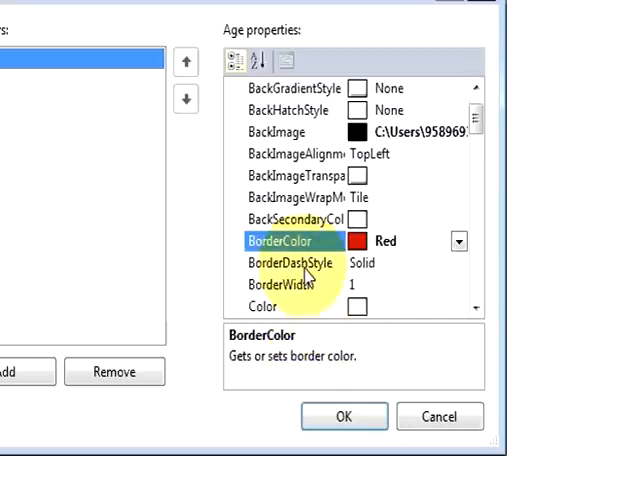
click(475, 310)
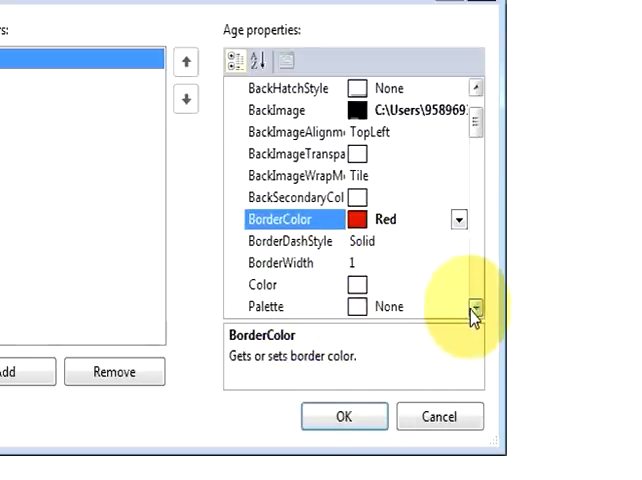
click(365, 287)
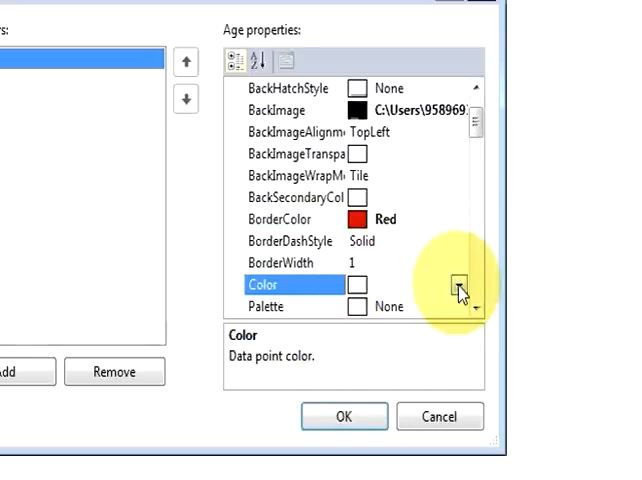
click(458, 287)
click(382, 398)
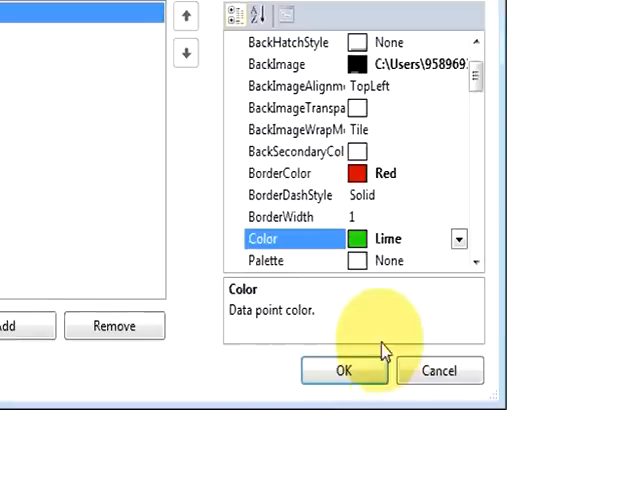
Leave the series ChartType as Column and accept the settings with OK.
click(475, 262)
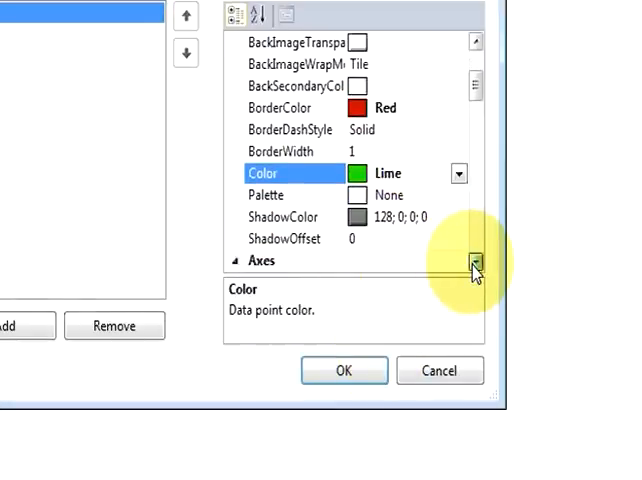
click(475, 262)
click(475, 262)
click(475, 262)
click(475, 262)
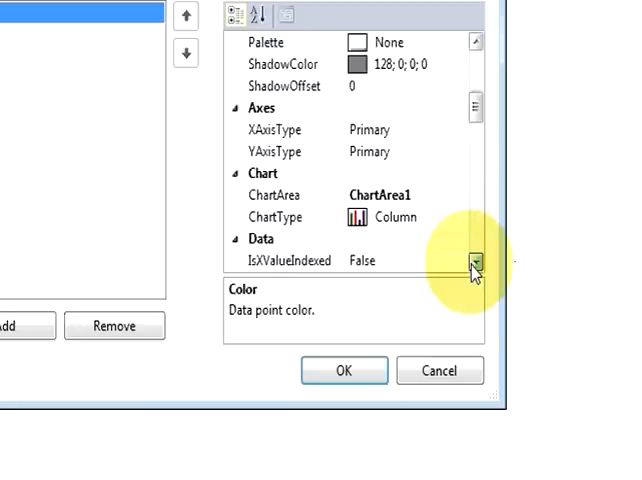
click(475, 262)
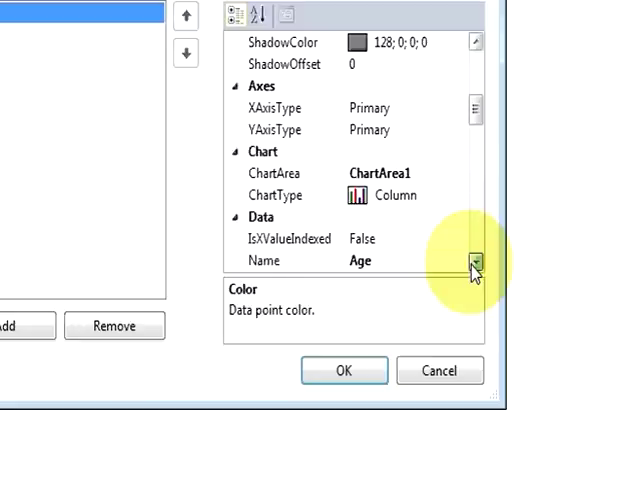
click(336, 200)
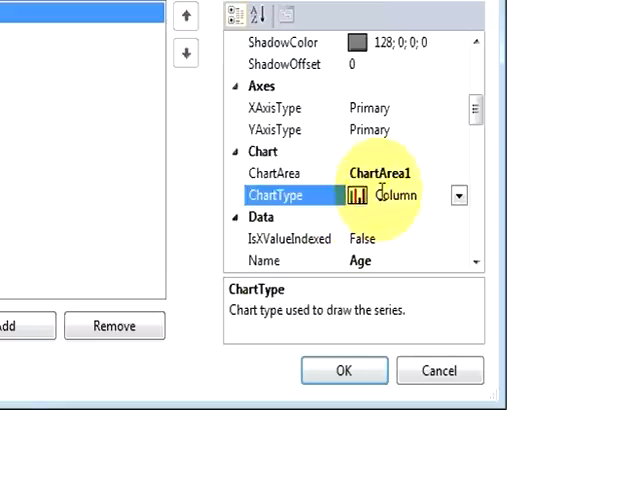
click(459, 196)
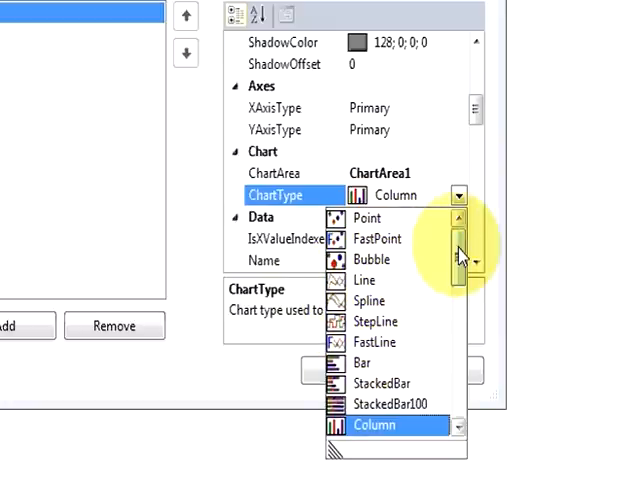
mouse_move(459, 255)
mouse_down()
mouse_move(456, 365)
mouse_move(450, 208)
mouse_up()
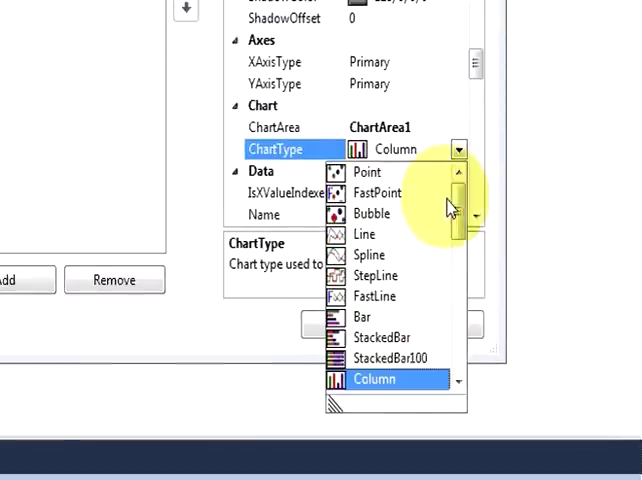
click(212, 186)
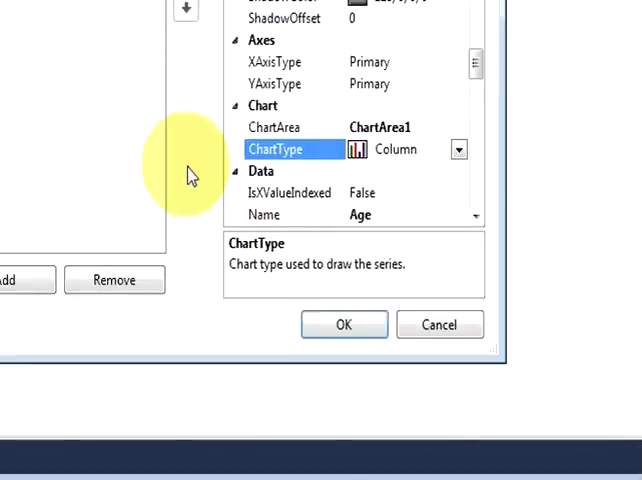
click(325, 333)
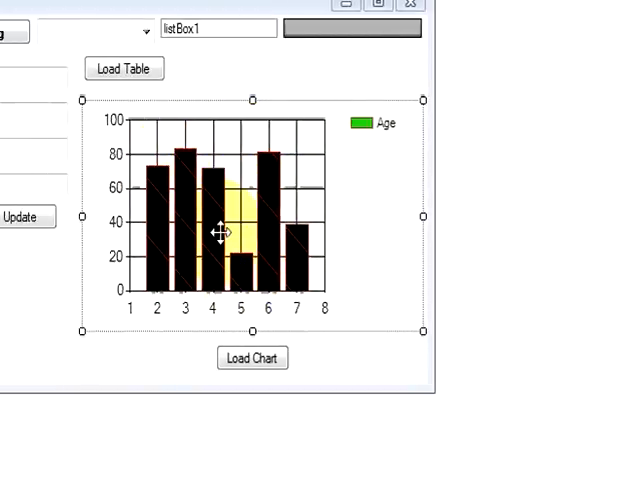
click(243, 289)
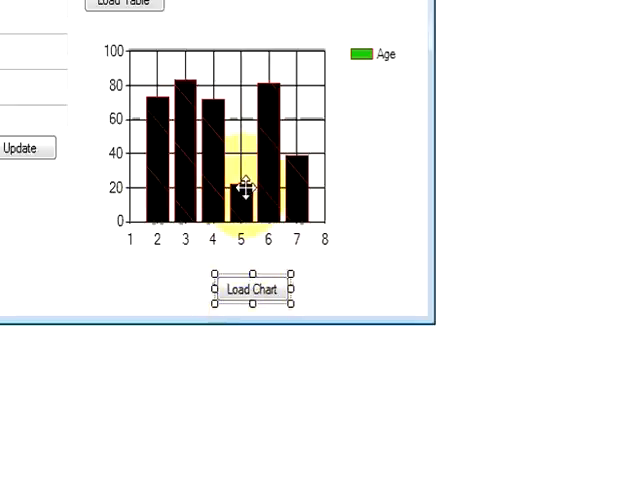
click(245, 185)
scroll(628, 270, up, 4)
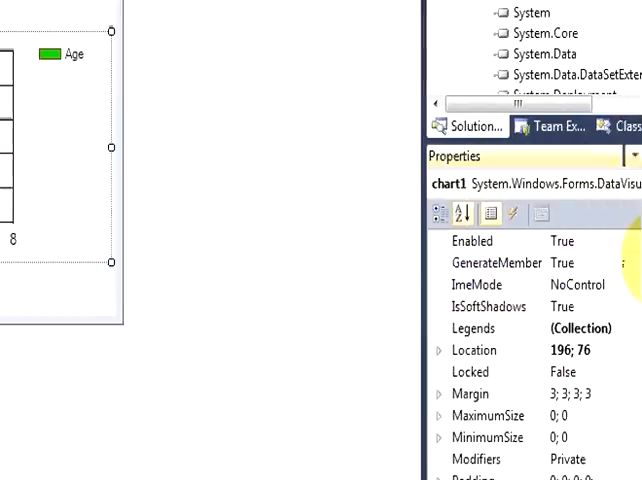
scroll(628, 270, up, 7)
scroll(628, 268, up, 2)
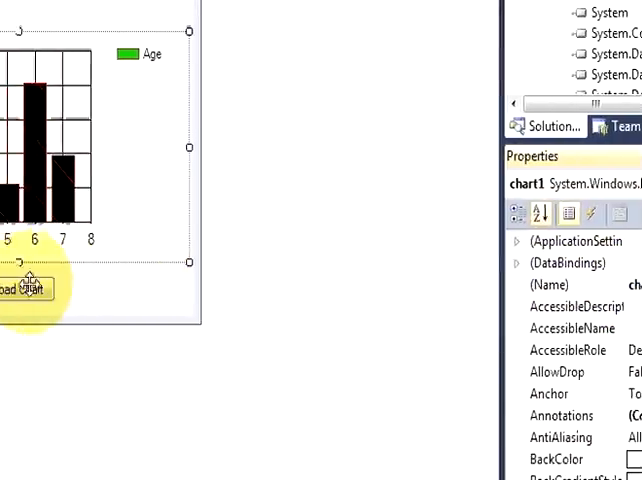
click(160, 290)
Create the Load Chart click handler and begin the statement this.chart1.Series.
double_click(160, 290)
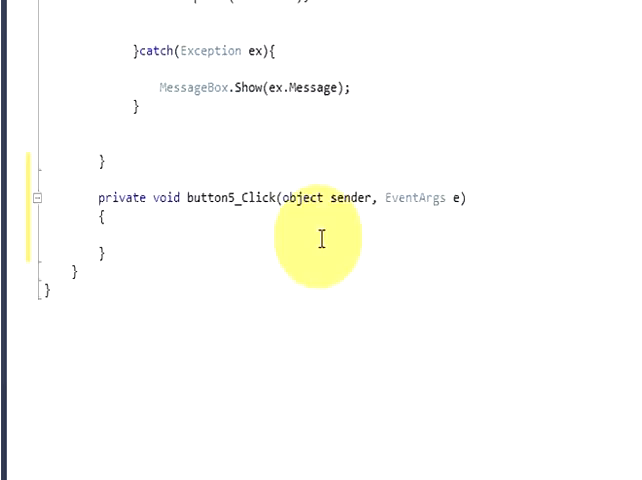
text(this.)
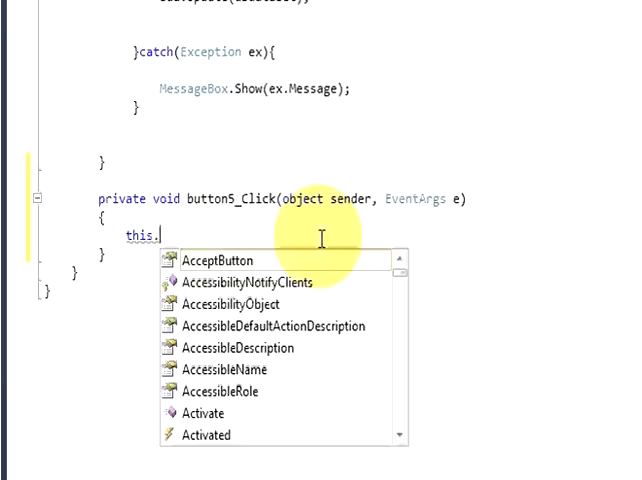
text(chart)
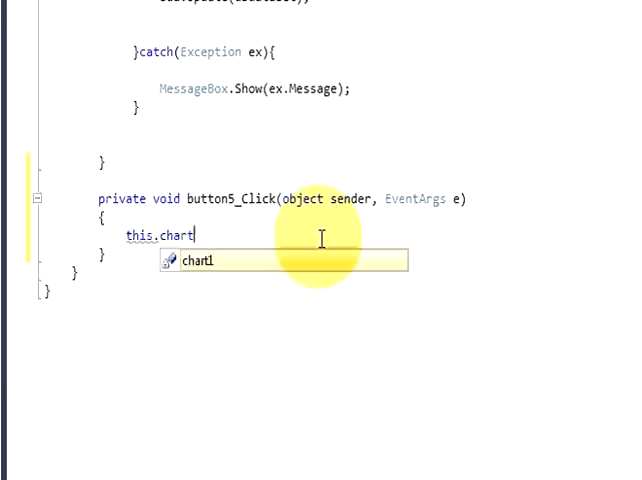
key(Tab)
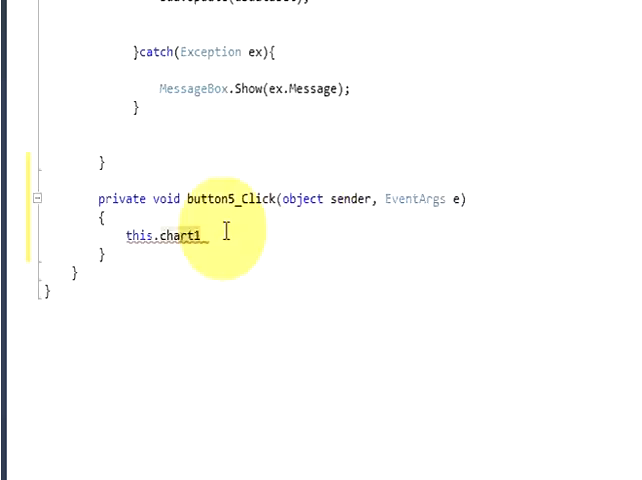
text(.)
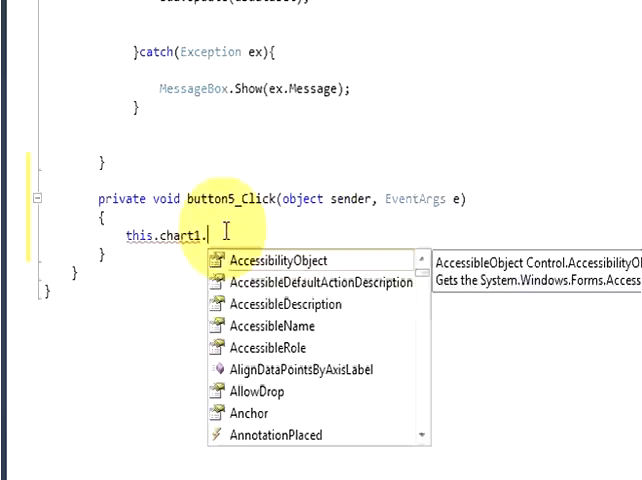
text(se)
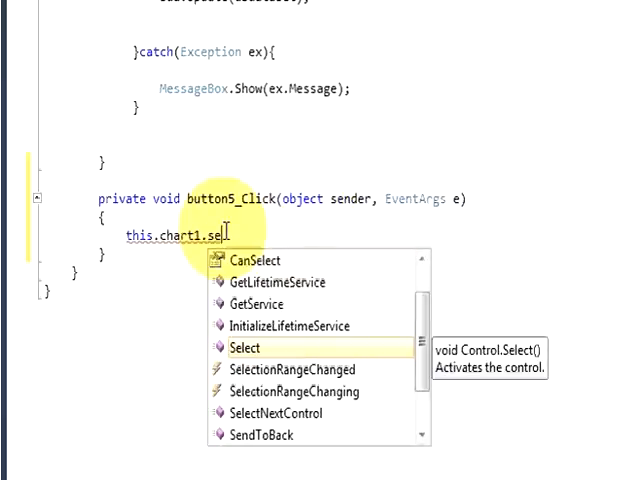
text(ri)
key(Down)
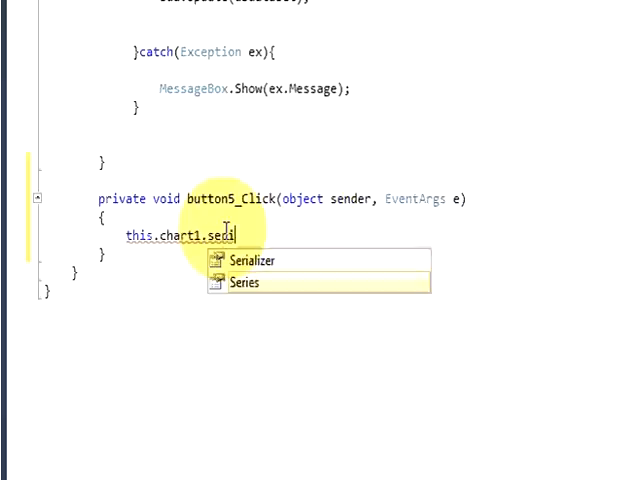
key(Tab)
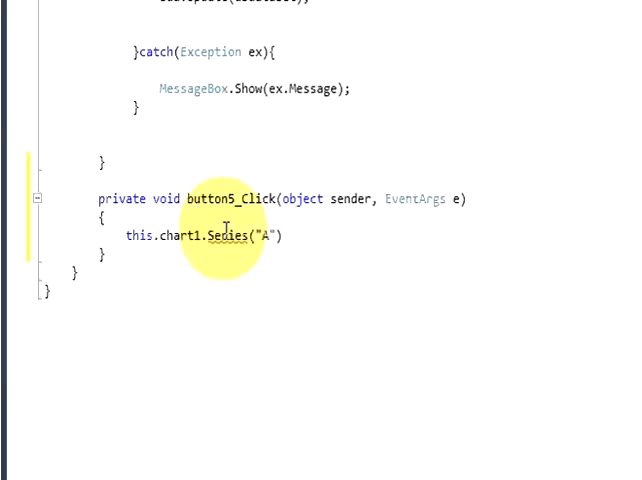
text(ge)
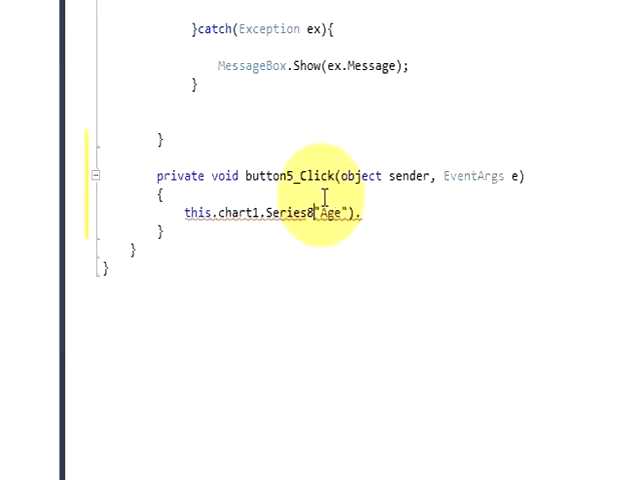
Fix the Series["Age"] brackets and complete the call to .Points.AddXY().
right_click(322, 212)
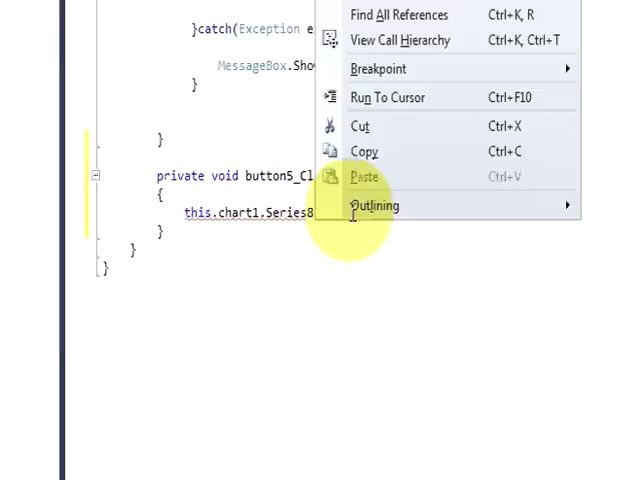
click(263, 212)
mouse_move(325, 212)
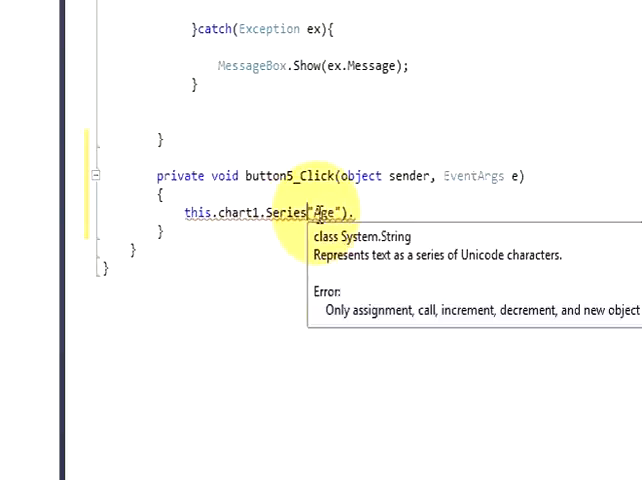
text([)
click(351, 212)
key(BackSpace)
text(])
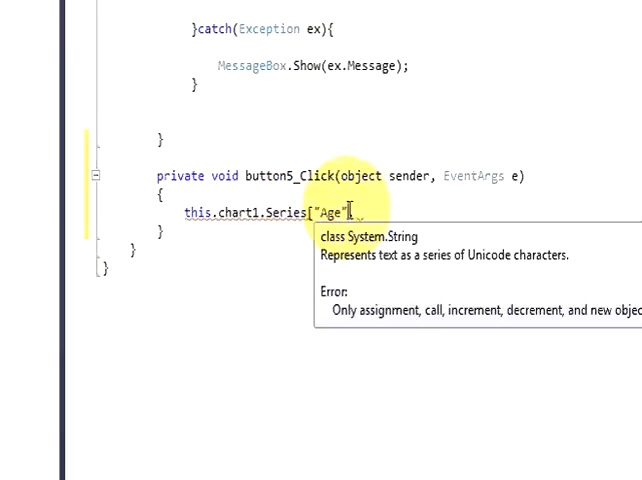
text(.)
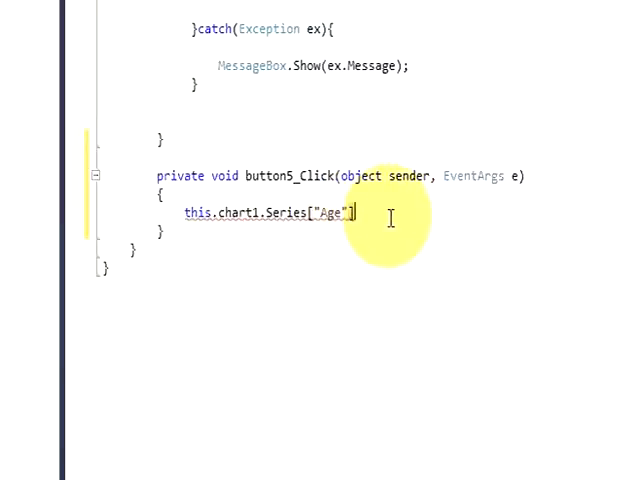
text(.)
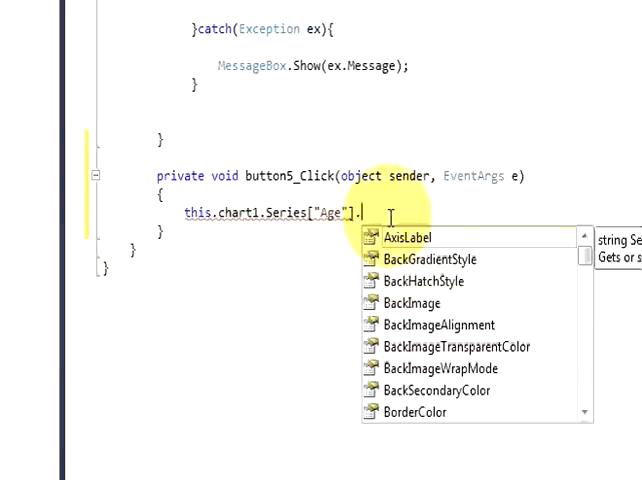
text(P)
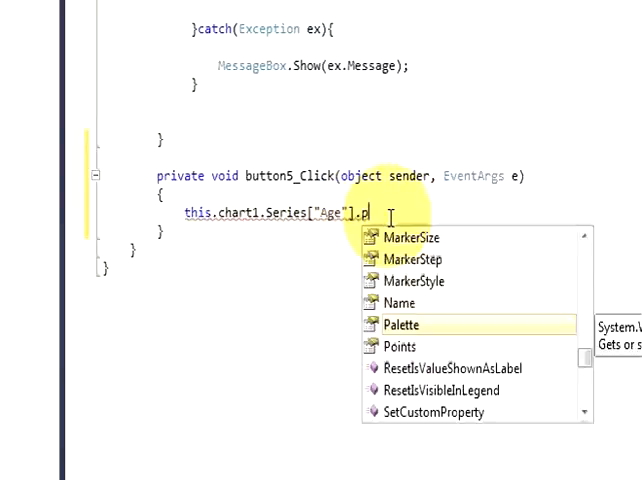
text(oin)
key(Tab)
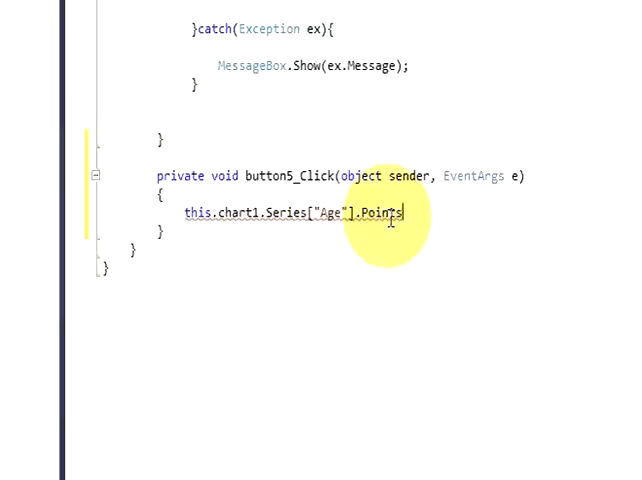
mouse_move(382, 212)
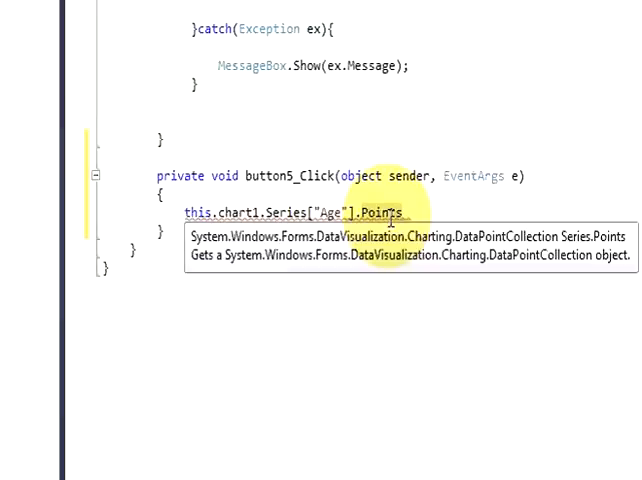
text(.a)
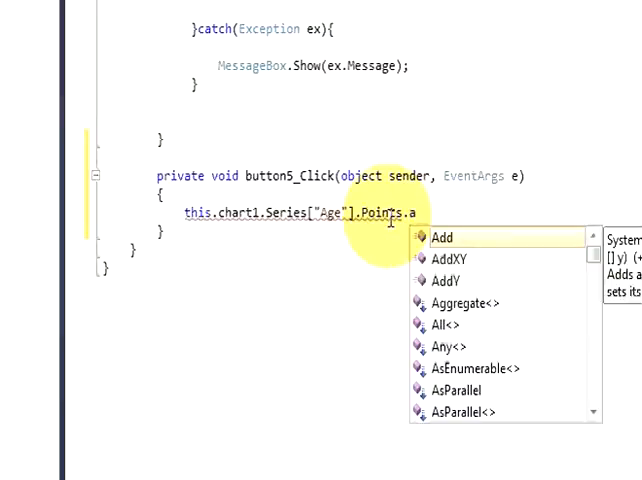
key(Down)
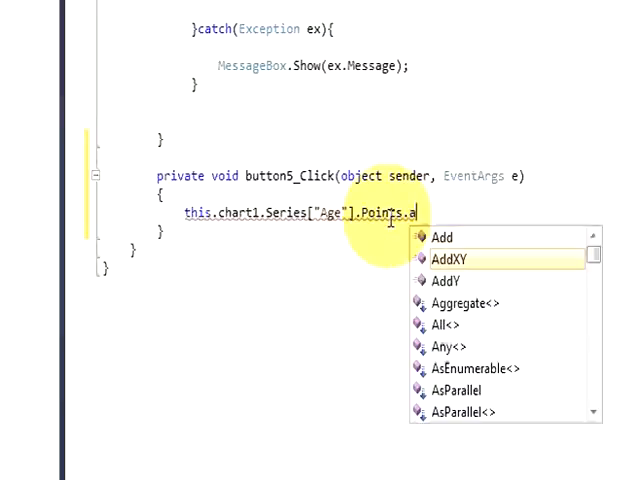
key(Tab)
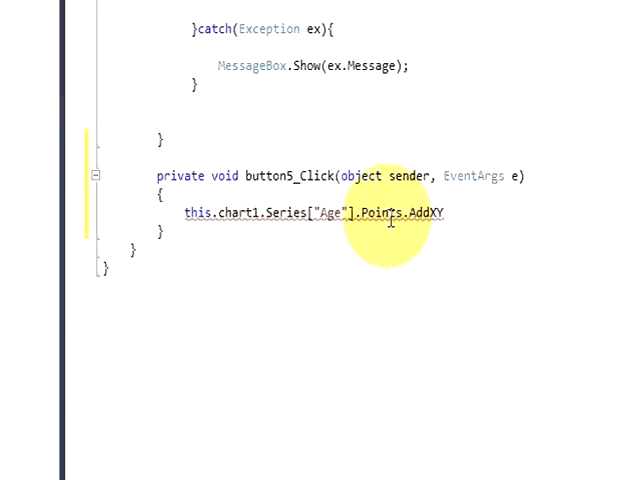
text(();)
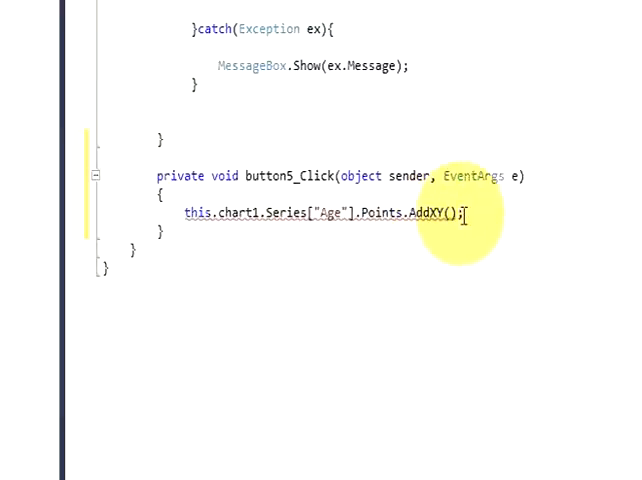
Fill the AddXY arguments with "Max", 33 and select the finished line.
key(Left)
key(Left)
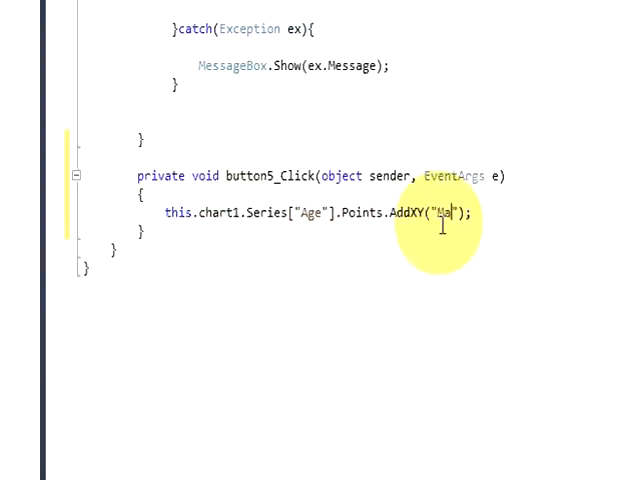
text(,33)
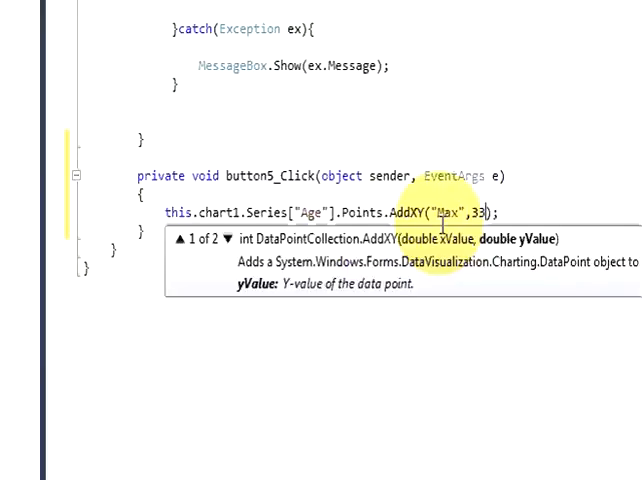
click(467, 181)
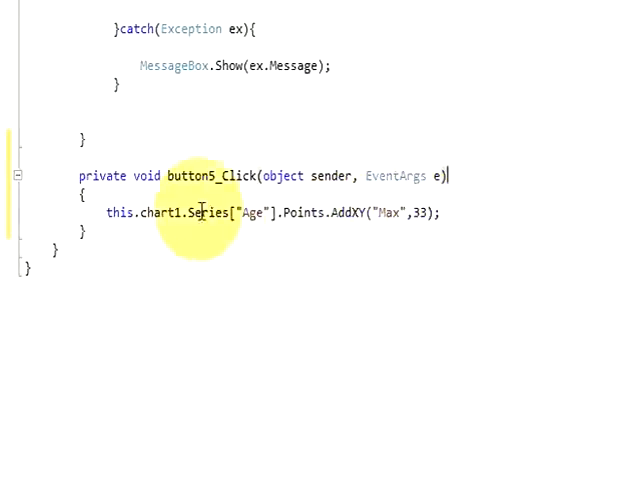
drag(176, 213, 464, 212)
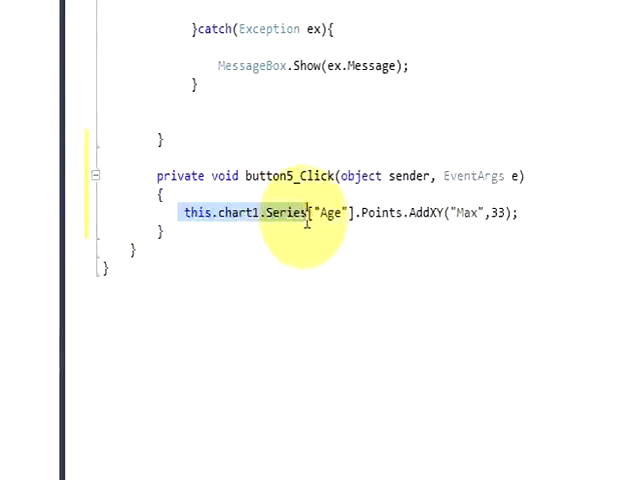
Duplicate the AddXY("Max",33) line into four copies.
click(474, 210)
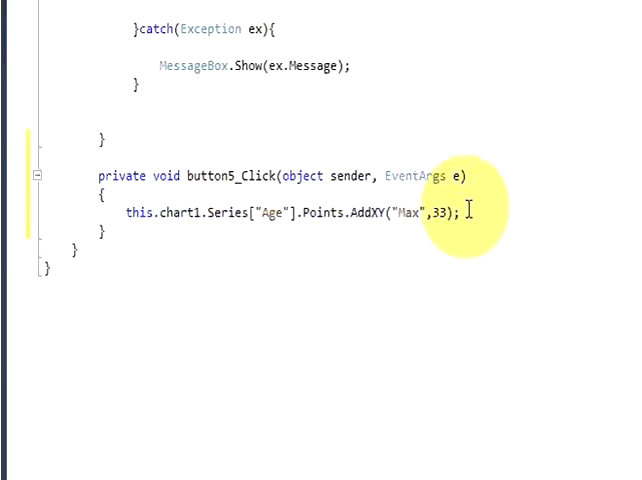
key(Return)
text(this.chart1.Series["Age"].Points.AddXY("Max", 33);)
text(this.chart1.Series["Age"].Points.AddXY("Max", 33);)
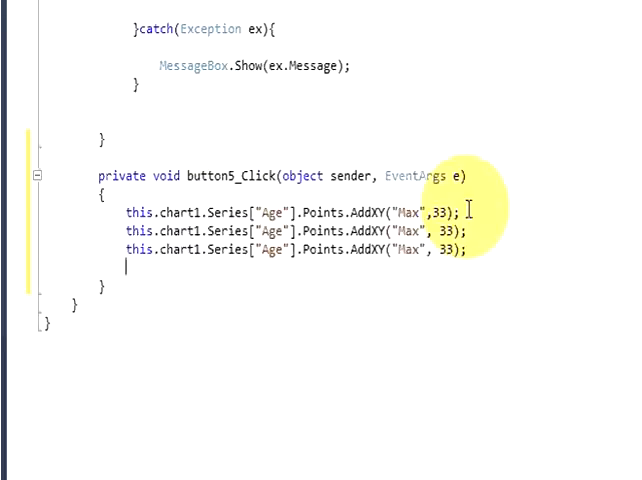
text(this.chart1.Series["Age"].Points.AddXY("Max", 33);)
key(BackSpace)
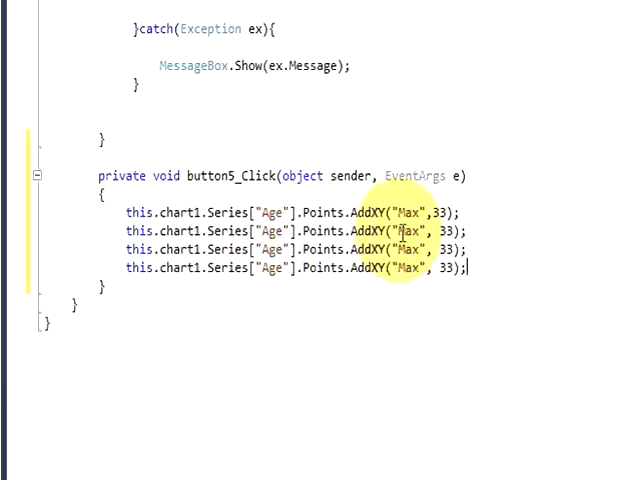
text(c)
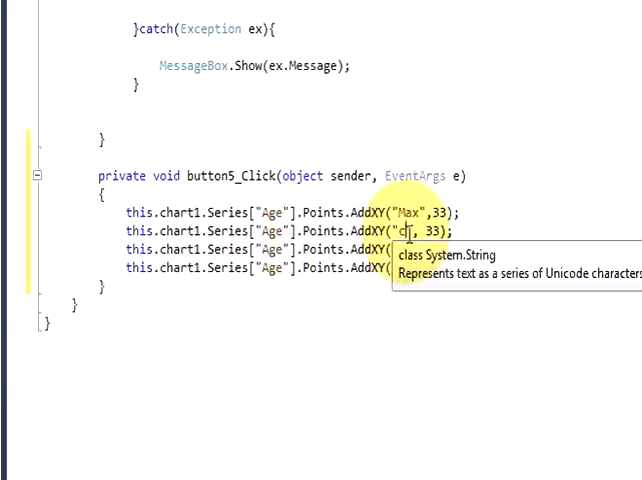
text(arl)
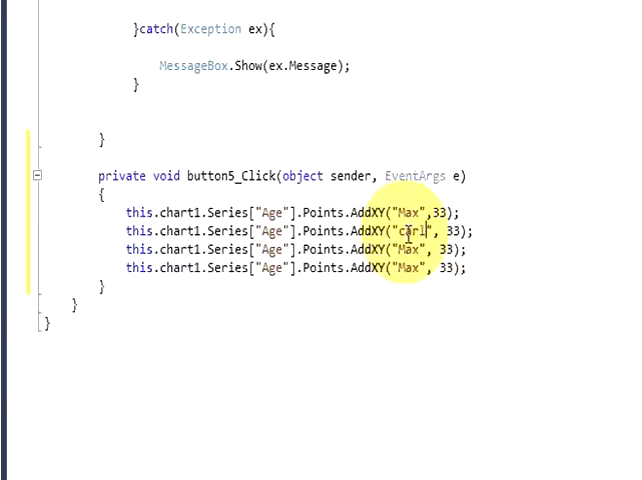
Edit the copies to carl 20, Mark 50 and Alli 40.
double_click(408, 249)
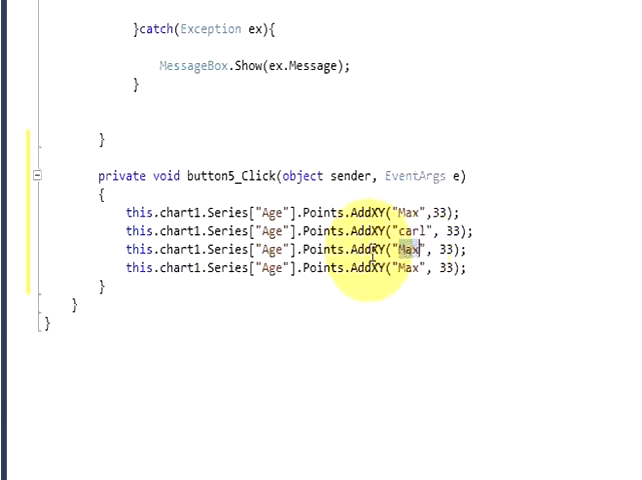
text(Ma)
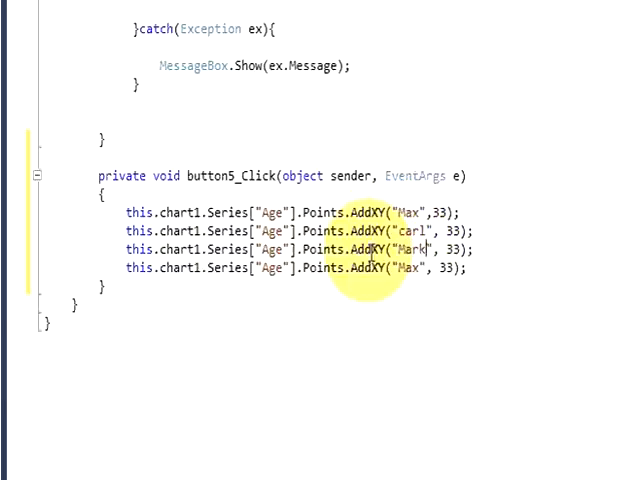
double_click(407, 267)
text(Alli)
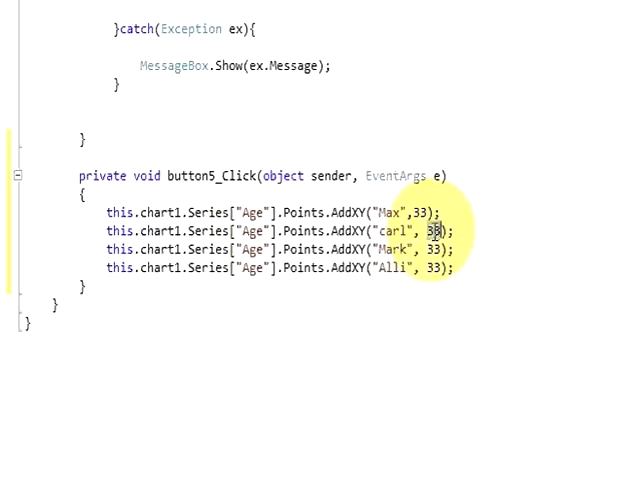
text(20)
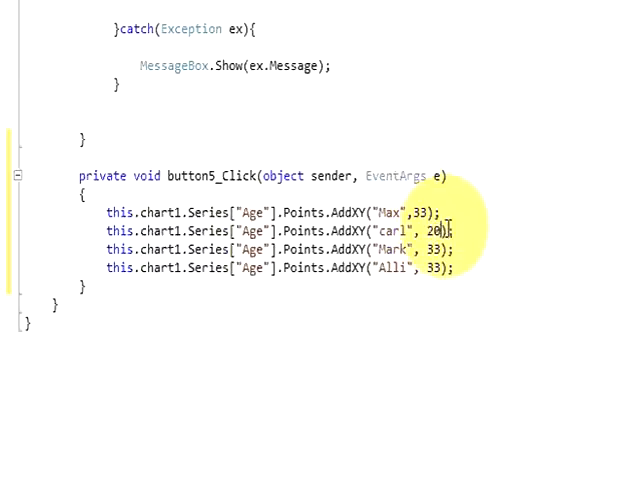
double_click(434, 249)
text(50)
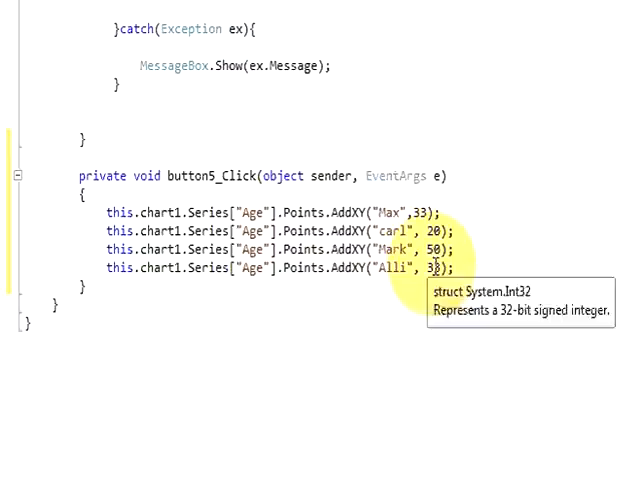
double_click(434, 267)
text(4)
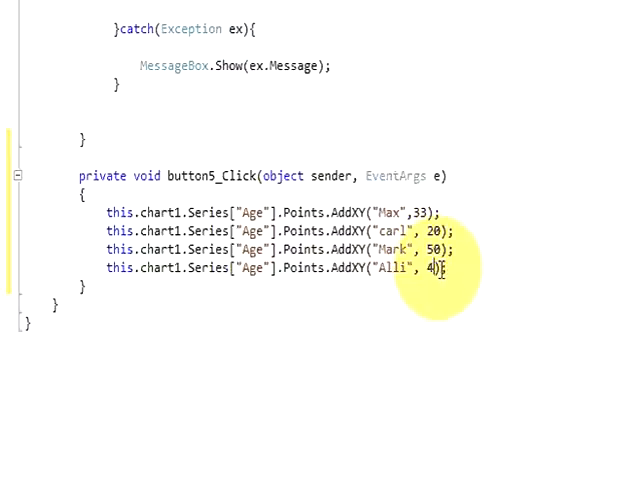
text(0)
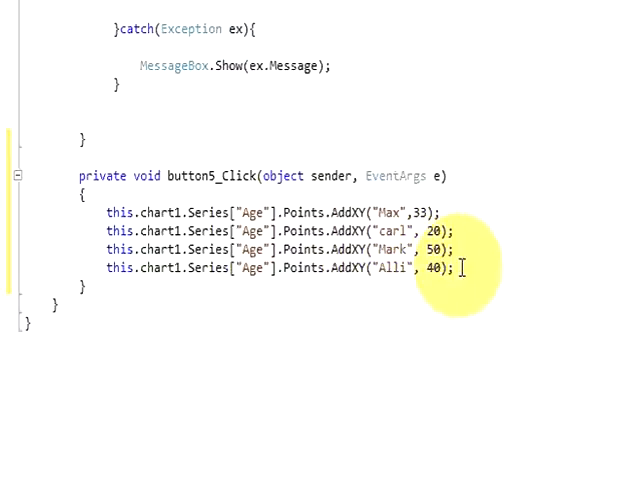
mouse_move(463, 267)
mouse_down()
mouse_move(265, 212)
mouse_move(107, 212)
mouse_up()
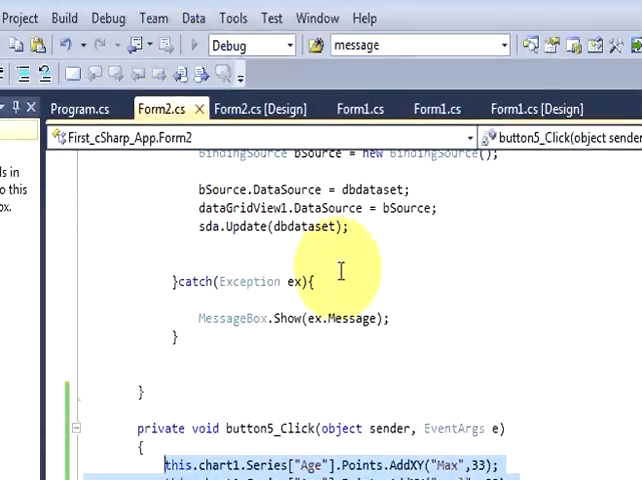
Run with F5, log in through Form1 and dismiss the success message to reach Form2.
key(F5)
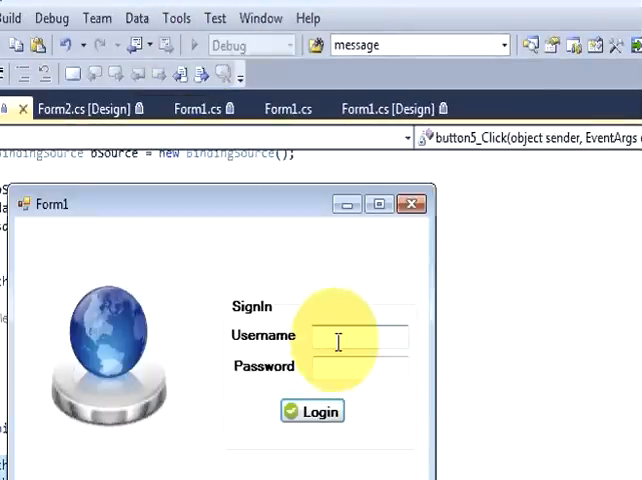
click(338, 342)
text(2)
click(340, 363)
text($)
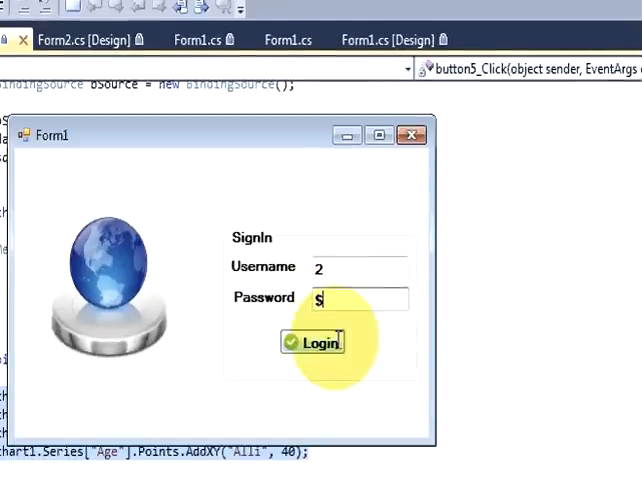
click(320, 342)
click(487, 341)
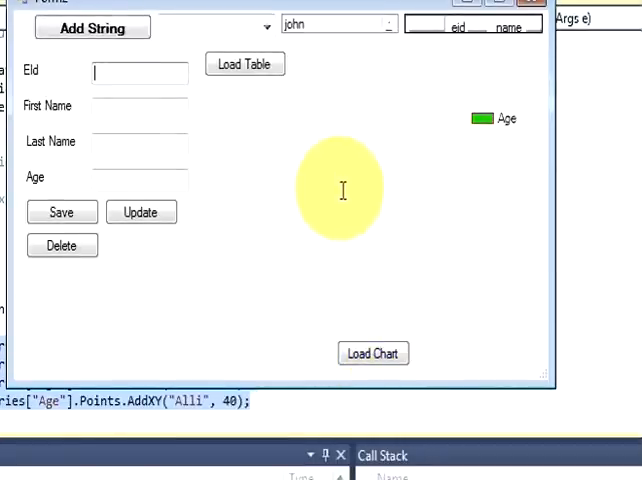
Load the Max, carl, Mark and Alli bars twice, then close the running Form2.
click(379, 350)
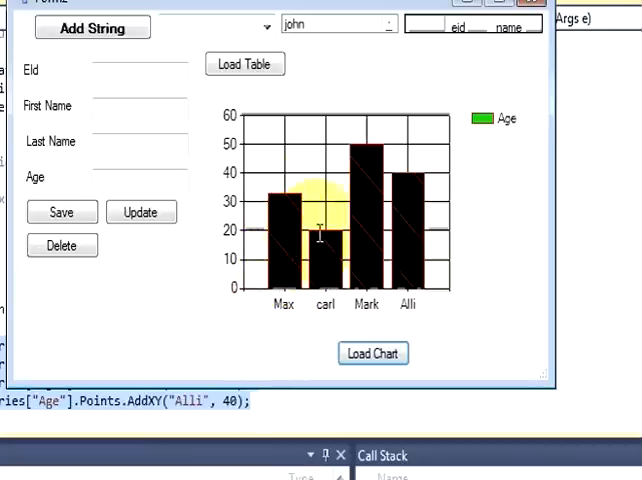
click(365, 350)
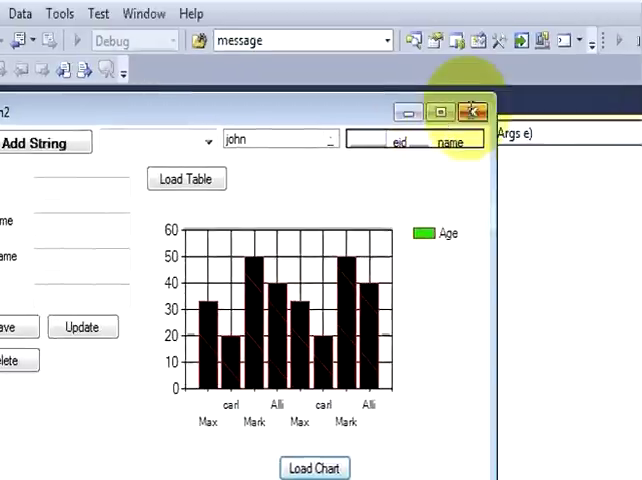
click(532, 2)
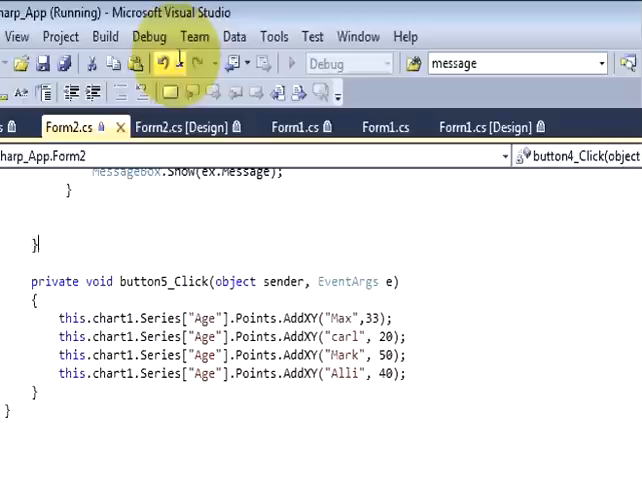
Return from the Debug menu to Form2's designer showing the chart and Load Chart button.
click(150, 36)
click(185, 137)
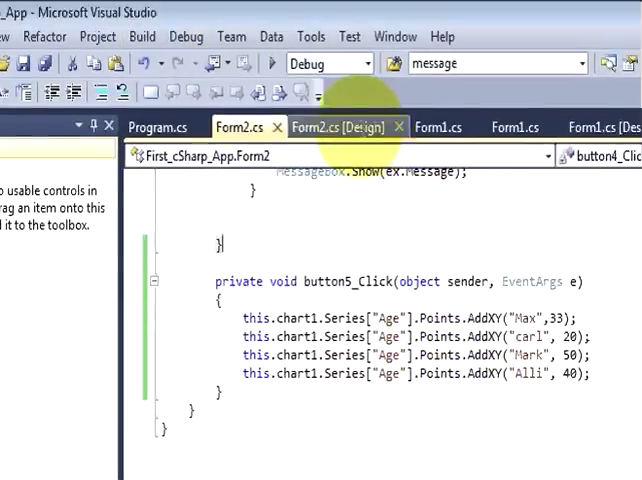
click(182, 128)
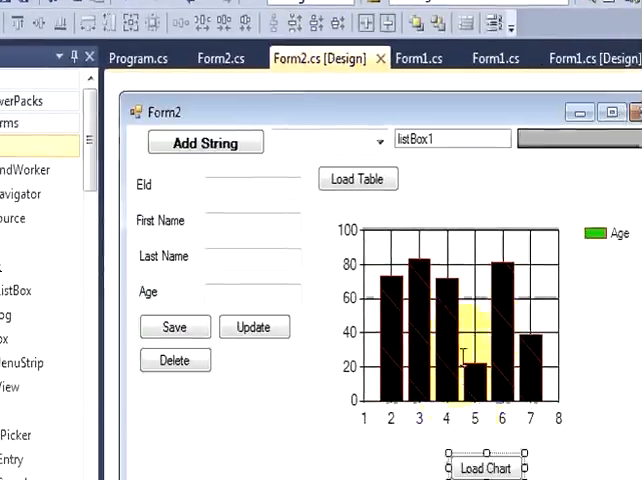
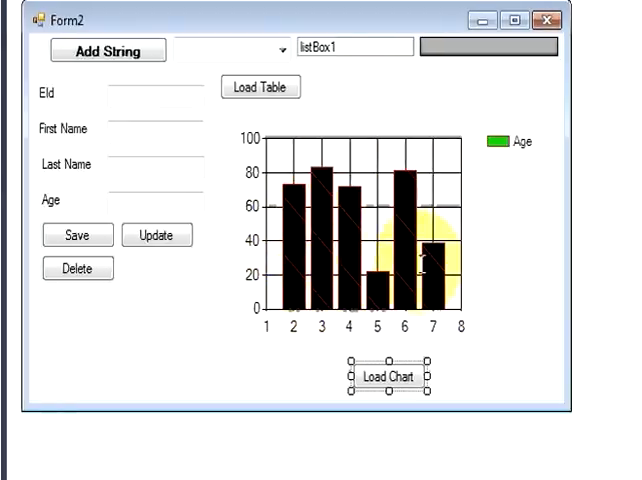
Add a new series to chart1's Series collection and select its default name for renaming.
click(425, 275)
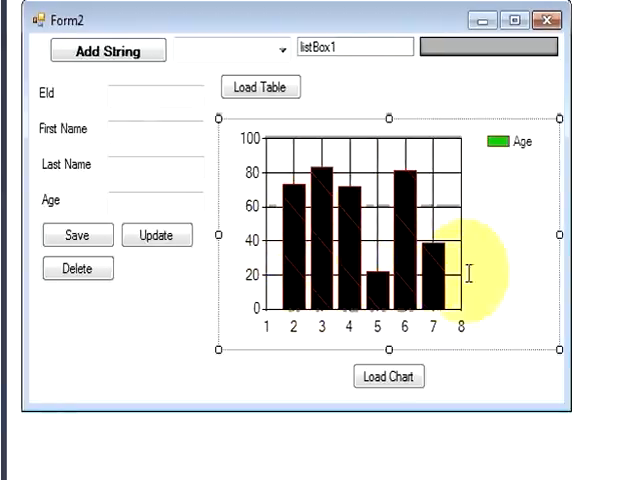
click(620, 323)
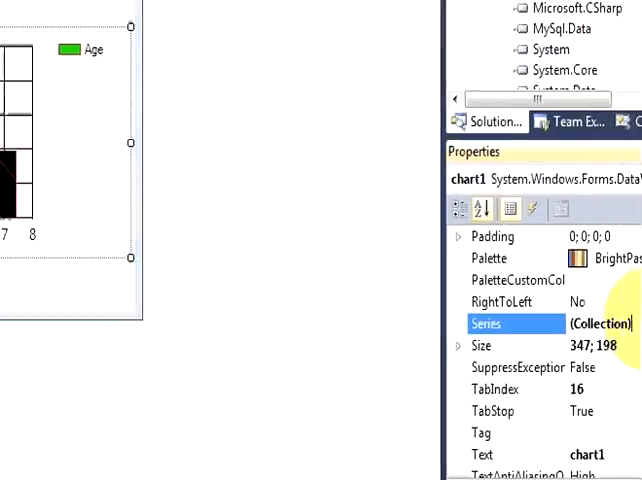
click(636, 323)
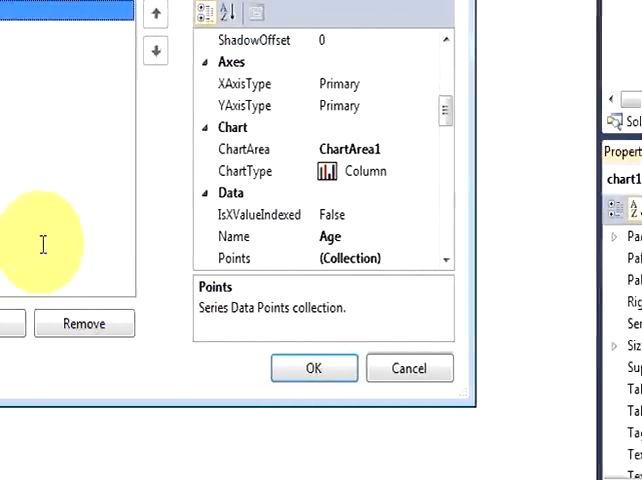
click(162, 325)
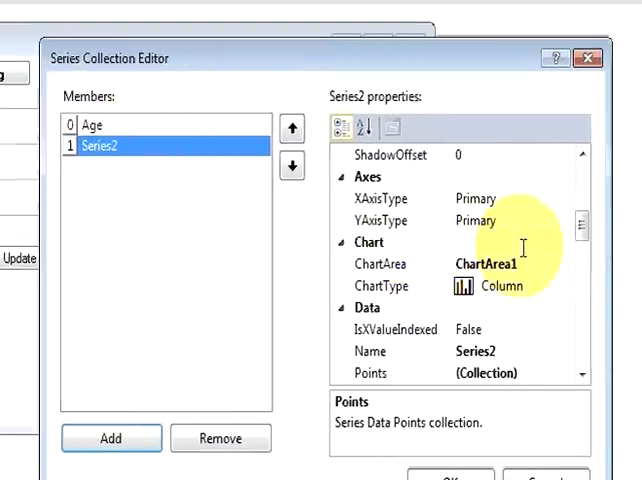
mouse_move(502, 229)
mouse_down()
mouse_move(457, 288)
mouse_move(460, 345)
mouse_move(463, 244)
mouse_up()
click(393, 221)
key(shift+Home)
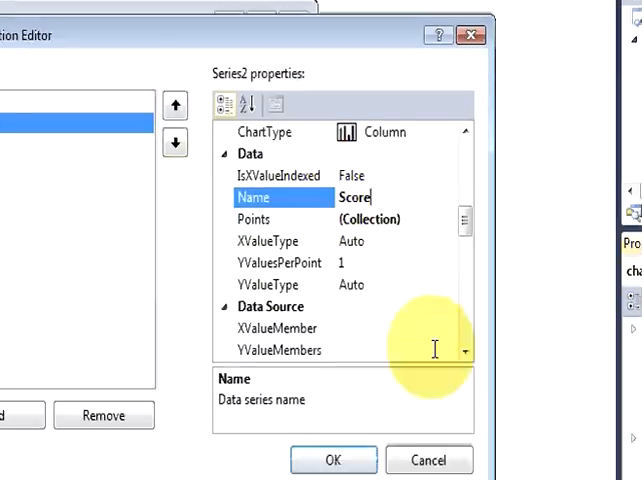
Rename the new series to Score and confirm the Series collection editor.
click(465, 350)
click(465, 350)
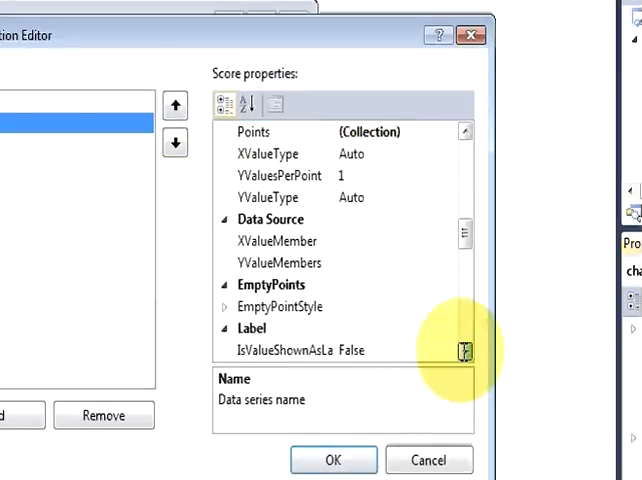
click(465, 350)
click(465, 350)
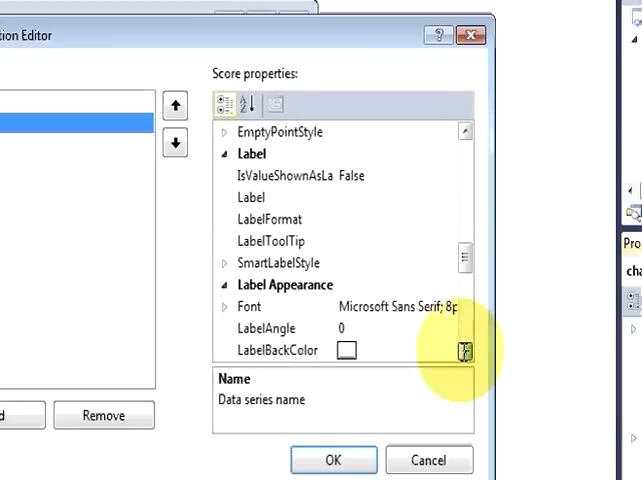
click(465, 350)
click(465, 350)
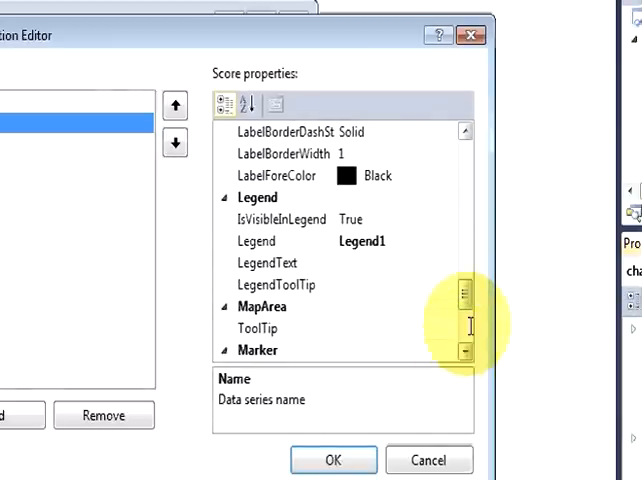
drag(464, 294, 465, 228)
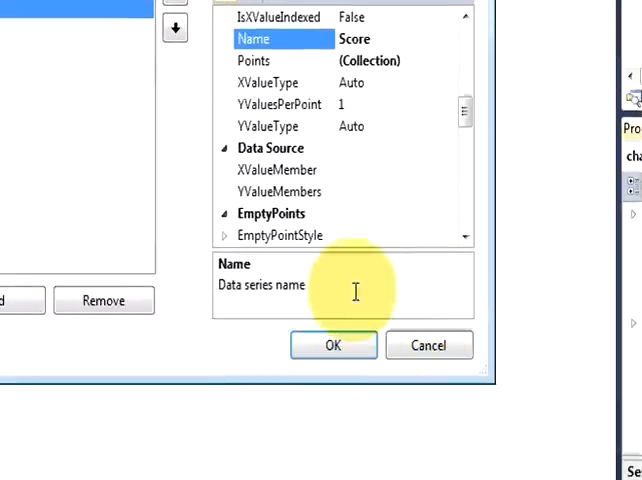
click(308, 344)
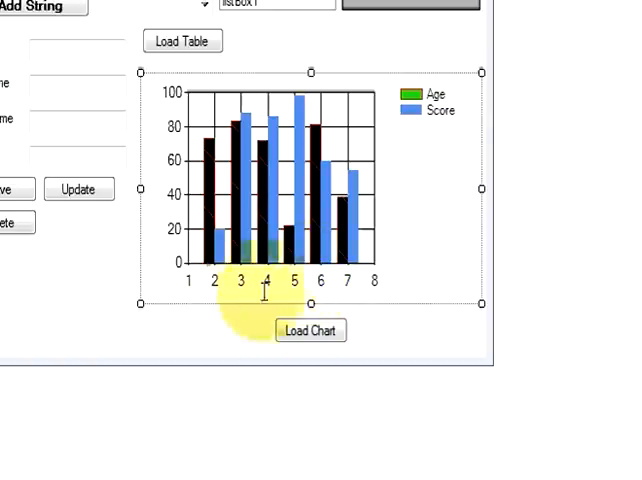
Go to the Load Chart button's click handler code from the form.
click(308, 328)
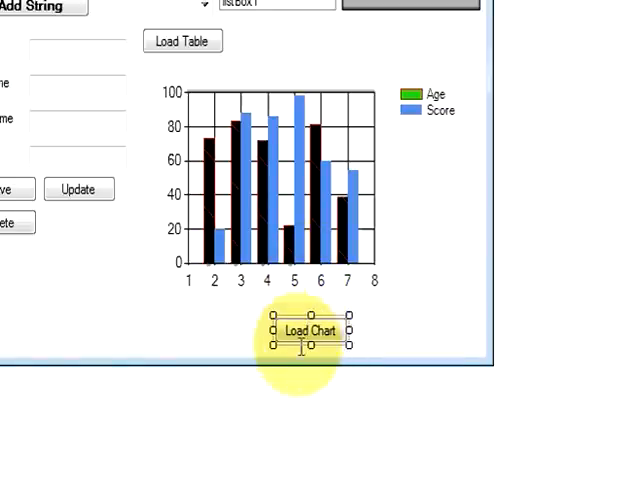
double_click(305, 333)
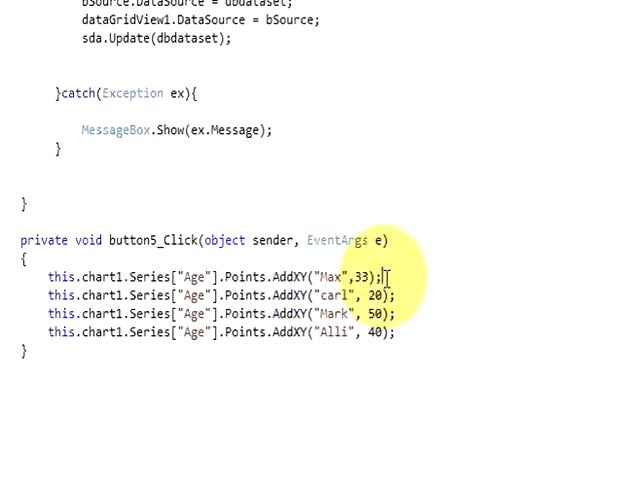
Insert blank lines below the Max, carl, Mark and Alli AddXY data-point lines.
key(Return)
key(Return)
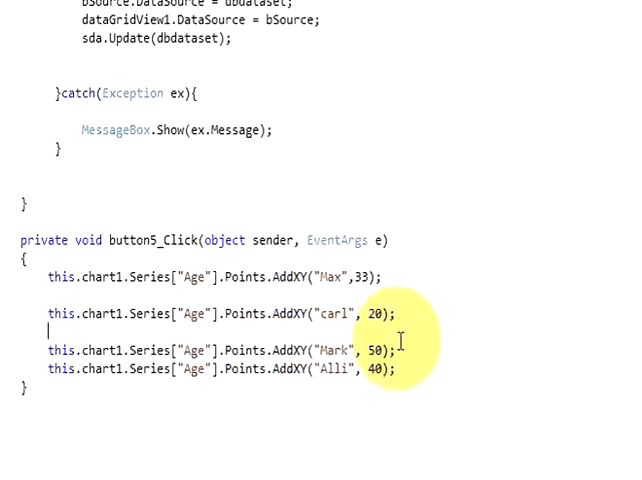
key(Return)
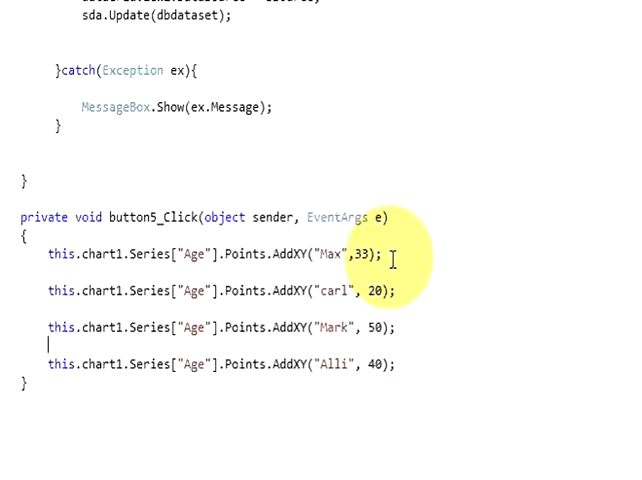
click(393, 255)
key(Return)
click(397, 308)
key(Return)
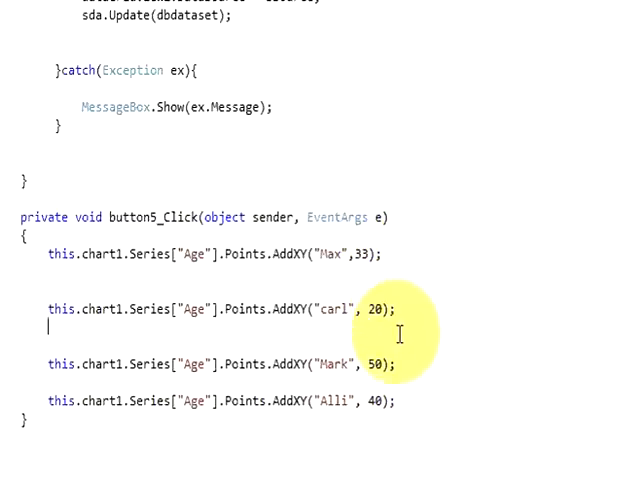
click(396, 341)
key(Return)
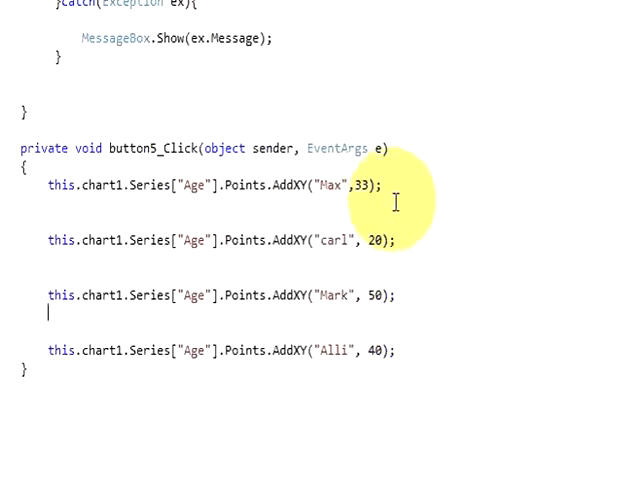
mouse_move(394, 200)
mouse_down()
mouse_move(312, 191)
mouse_move(175, 197)
mouse_move(173, 190)
mouse_up()
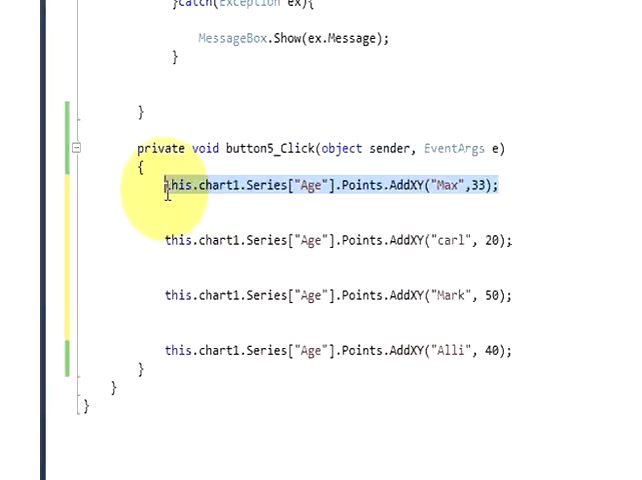
click(195, 203)
text(this.chart1.Series["Age"].Points.AddXY("Max", 33);)
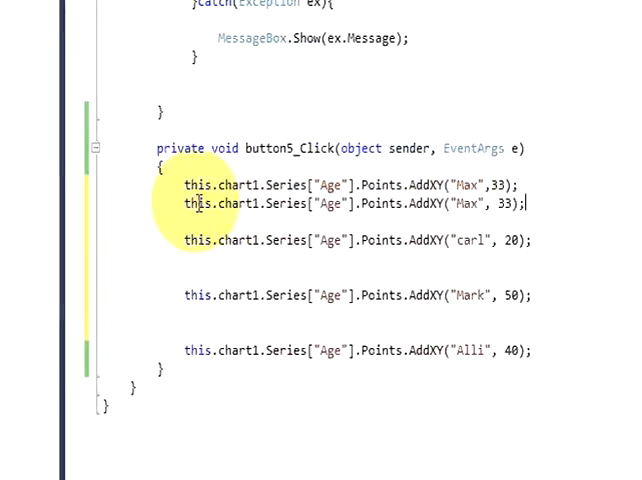
Duplicate the carl and Mark AddXY lines onto the blank lines below them.
drag(514, 241, 178, 243)
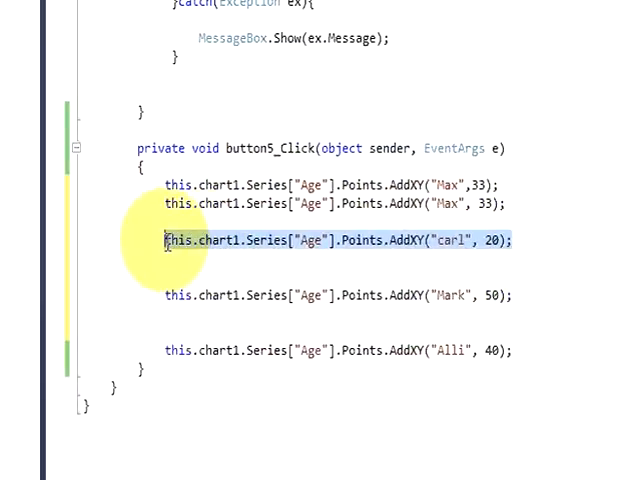
click(173, 262)
text(this.chart1.Series["Age"].Points.AddXY("carl", 20);)
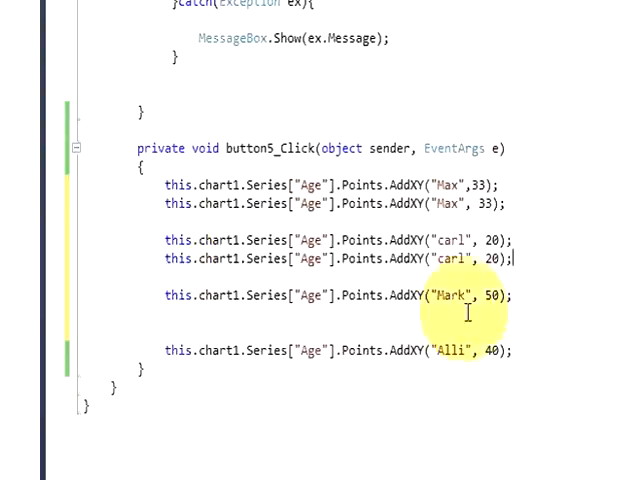
click(468, 295)
drag(468, 295, 163, 293)
key(ctrl+c)
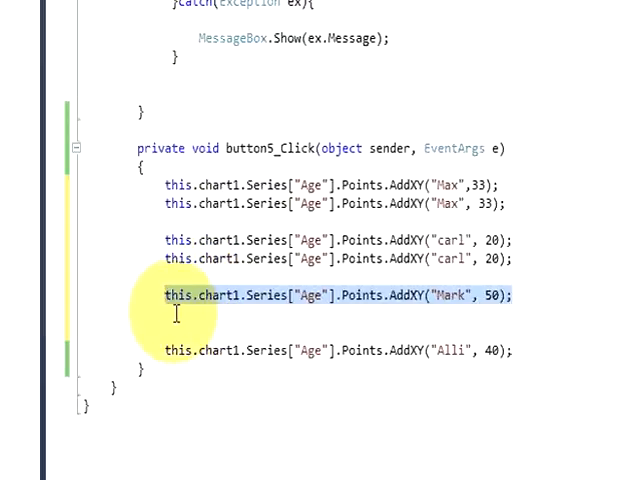
click(176, 312)
key(ctrl+v)
Duplicate the Alli AddXY line onto a new line below it.
drag(512, 350, 164, 350)
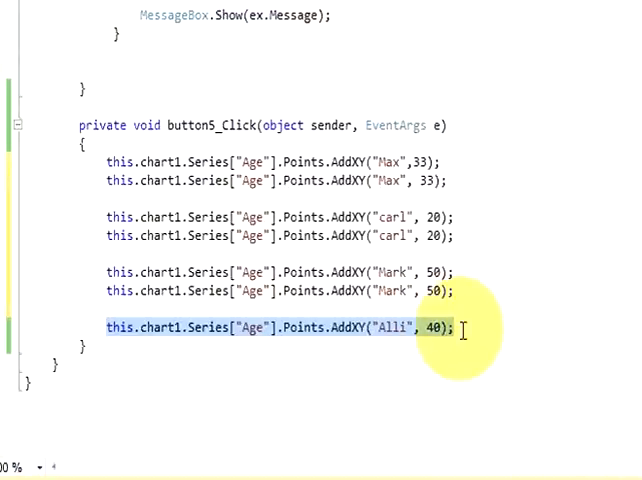
click(520, 352)
key(Return)
key(ctrl+v)
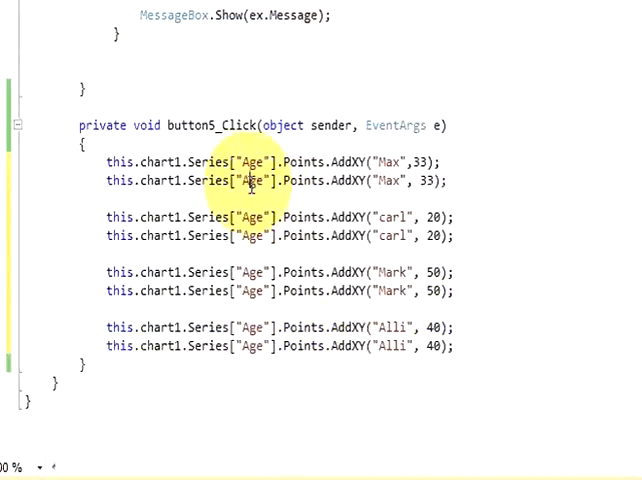
Change the duplicated lines to Score points: Max 90, carl 70, Mark 56, Alli 30.
double_click(251, 186)
text(Scor)
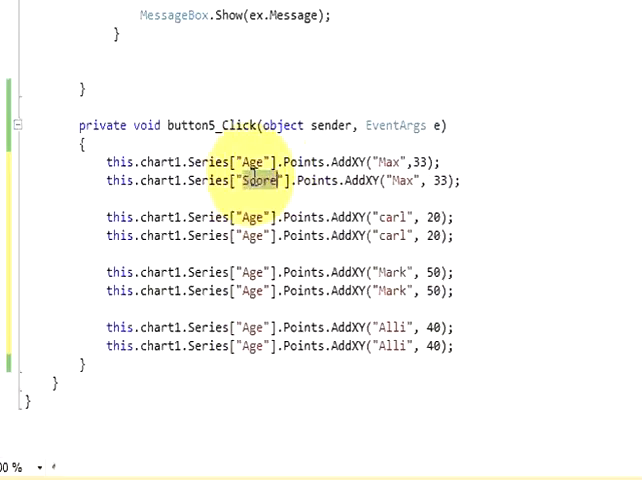
double_click(253, 237)
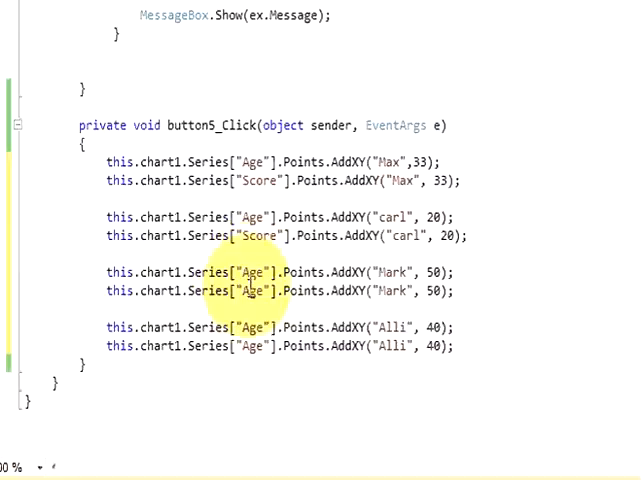
text(Score)
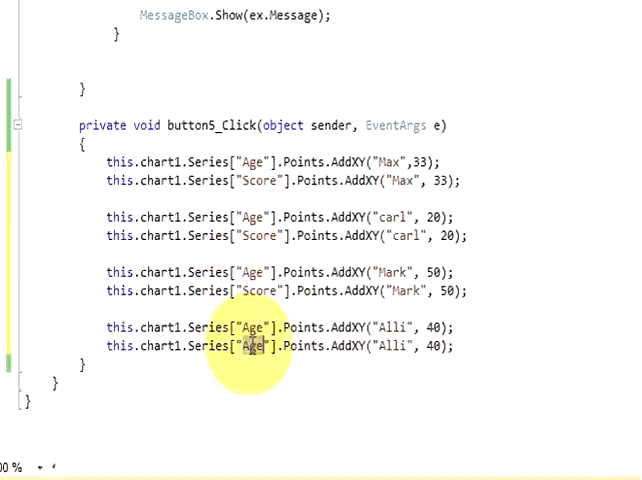
text(Score)
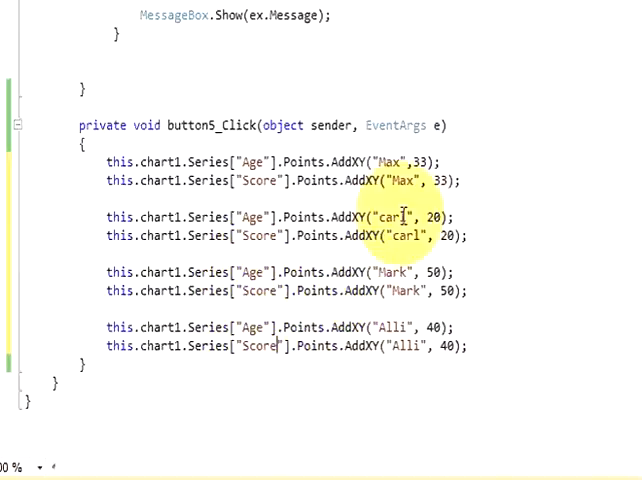
scroll(433, 161, down, 1)
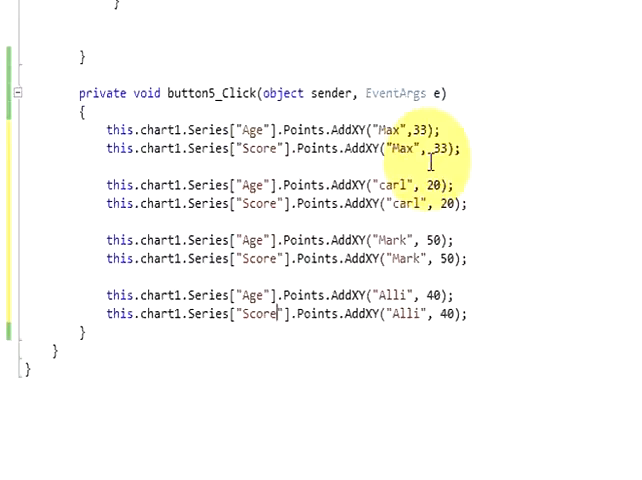
mouse_move(447, 258)
text(7)
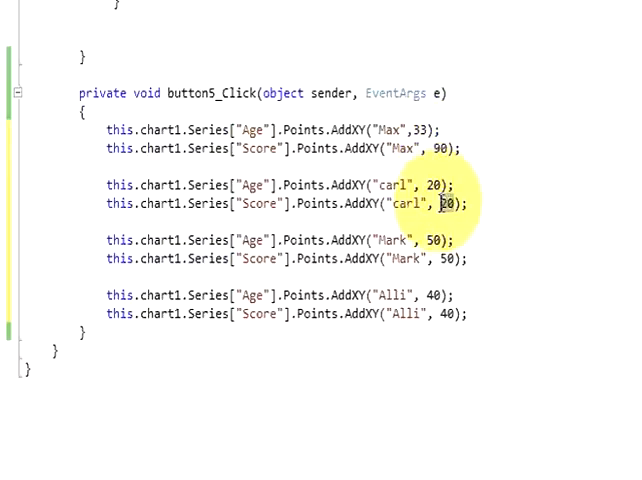
double_click(446, 259)
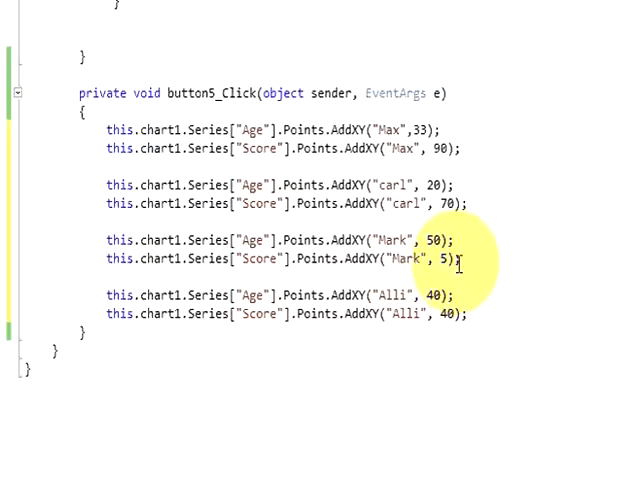
text(6)
double_click(446, 314)
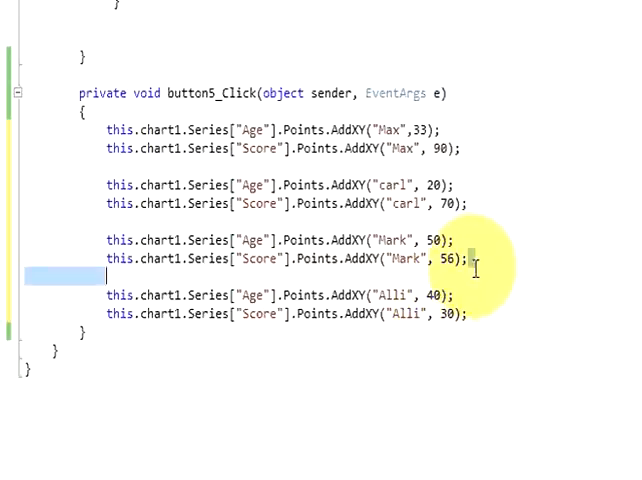
click(420, 203)
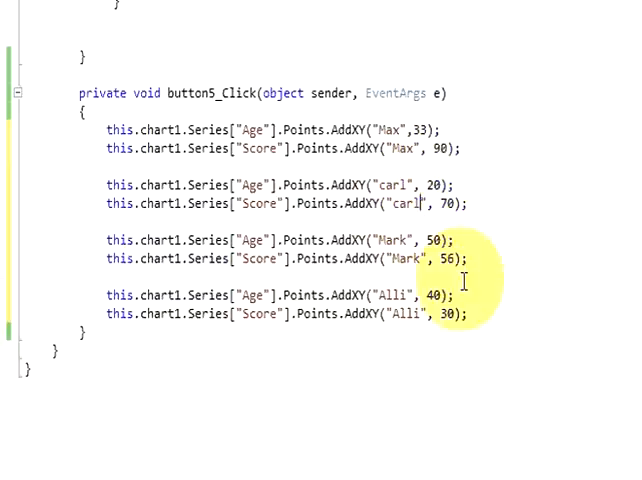
drag(467, 314, 107, 129)
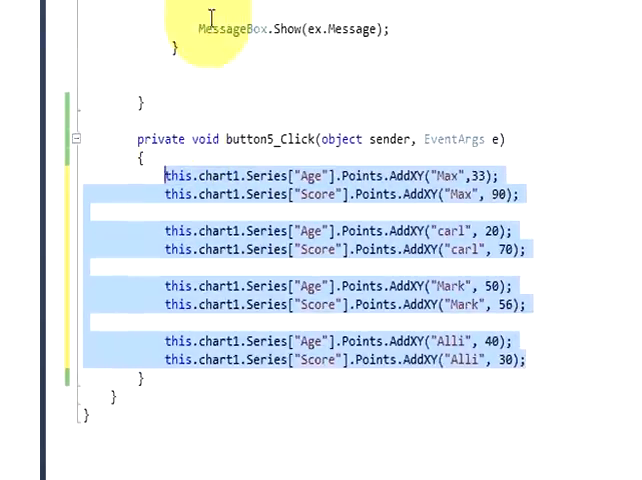
Run the app, log in, and load the chart with Age and Score columns for the four names.
key(F5)
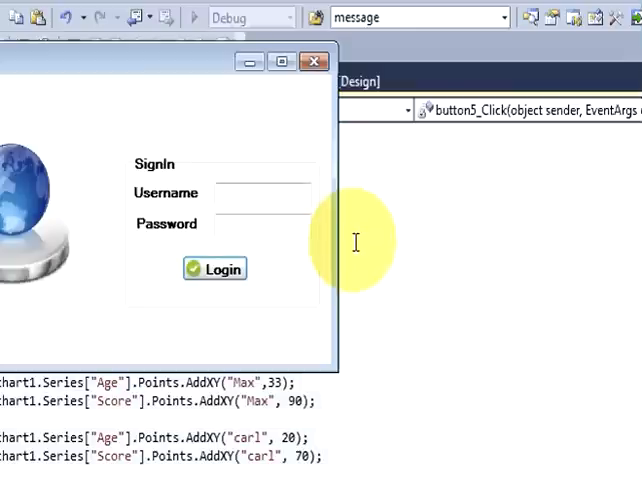
text(2)
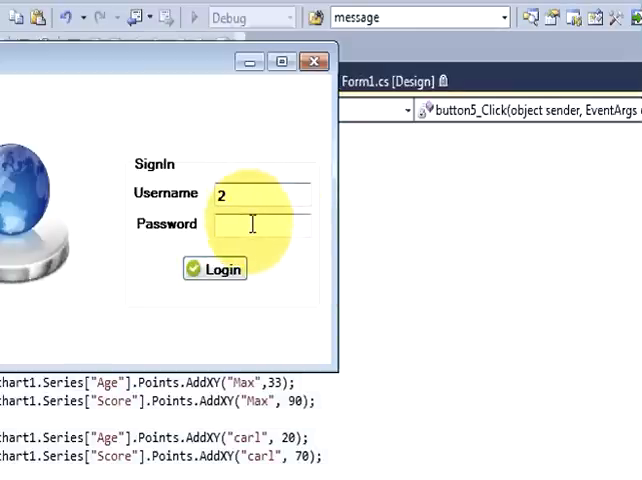
click(252, 224)
text(5)
click(230, 268)
click(510, 378)
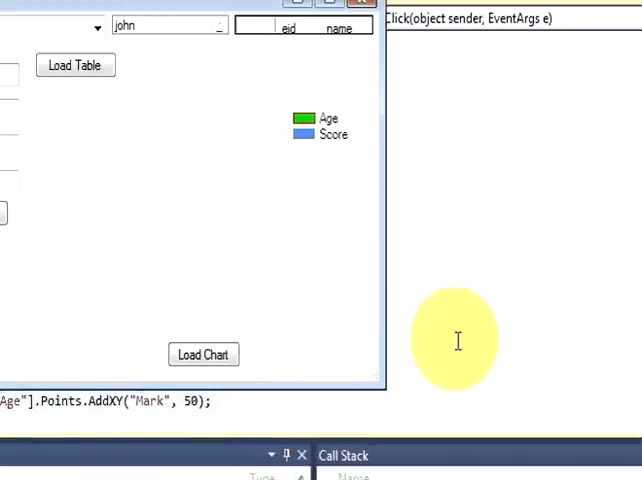
click(209, 324)
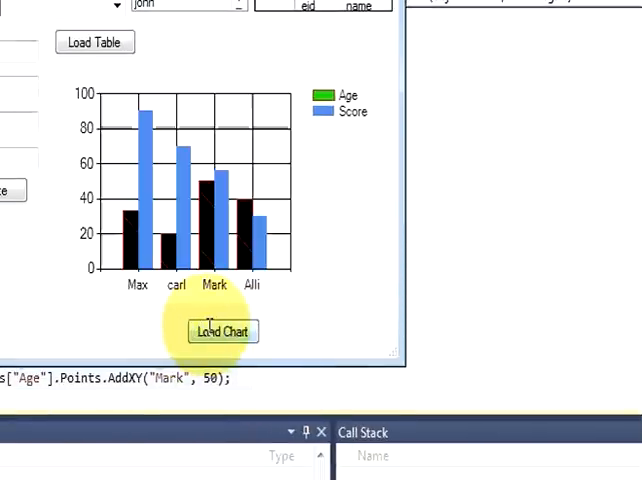